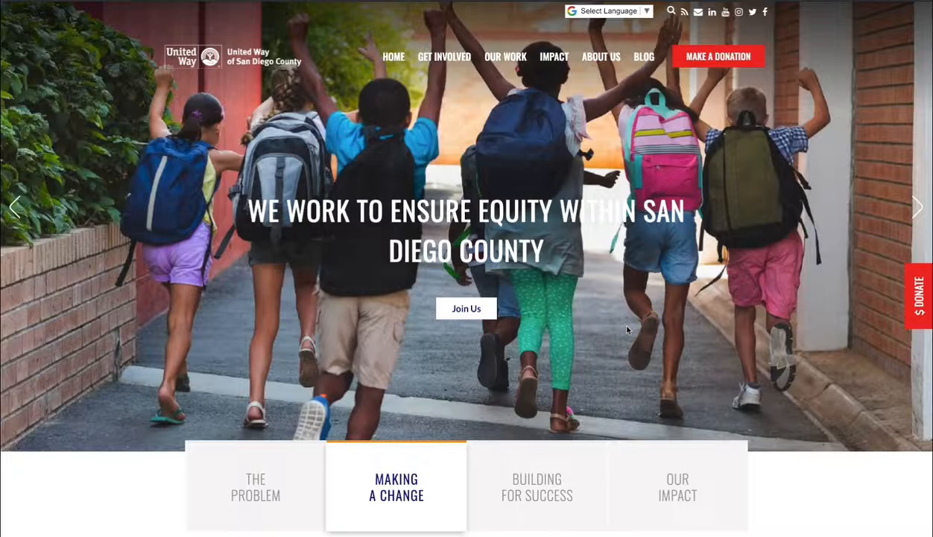
Review the United Way of San Diego County homepage from the hero banner through the impact figures to the featured stories
scroll(627, 330, "down", 2)
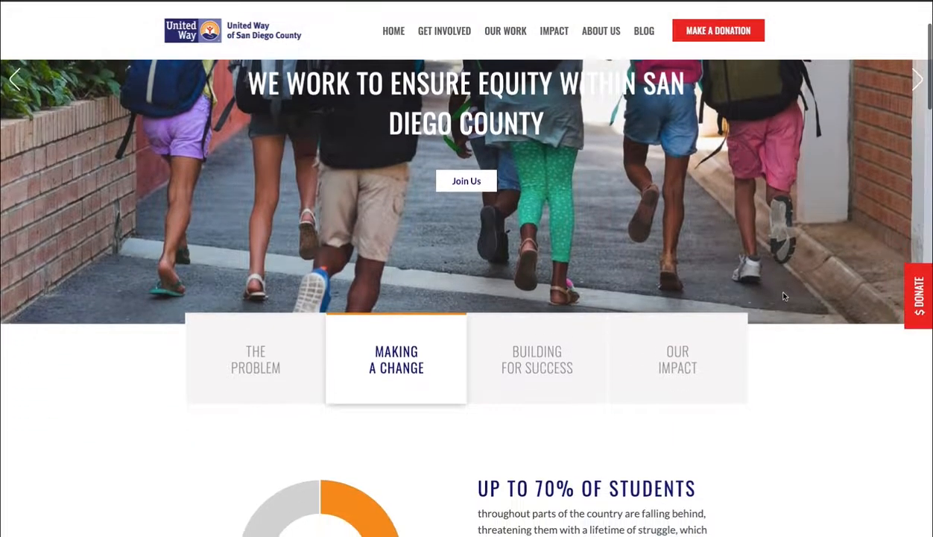
scroll(783, 296, "up", 1)
scroll(625, 243, "down", 2)
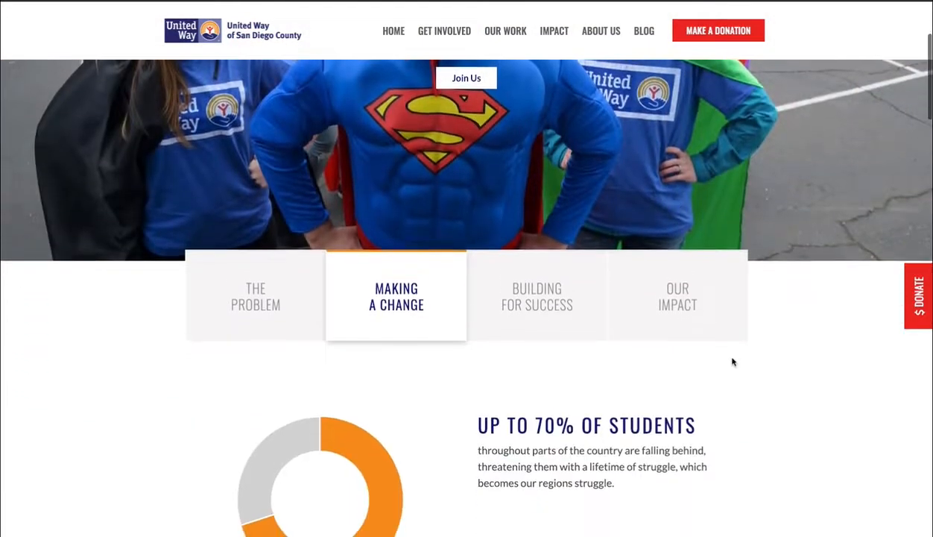
scroll(733, 362, "down", 2)
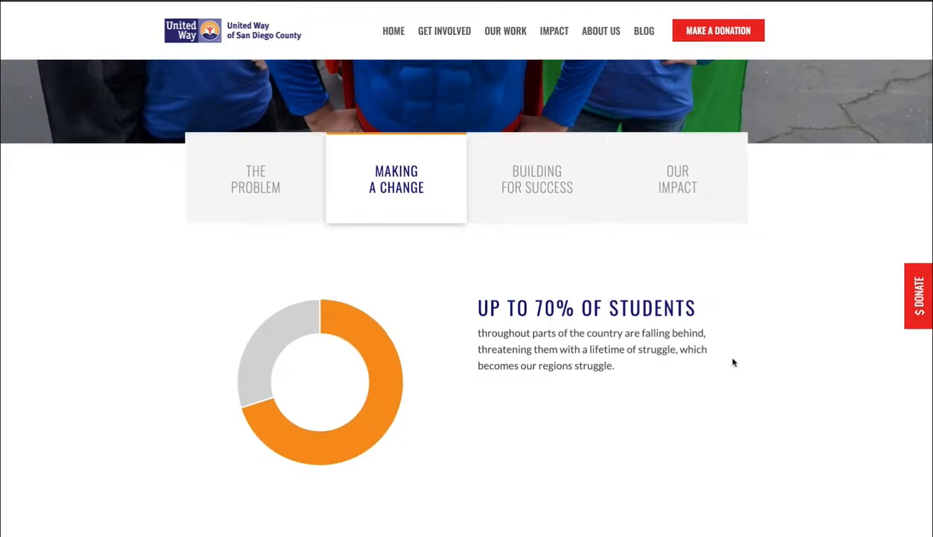
scroll(771, 329, "down", 3)
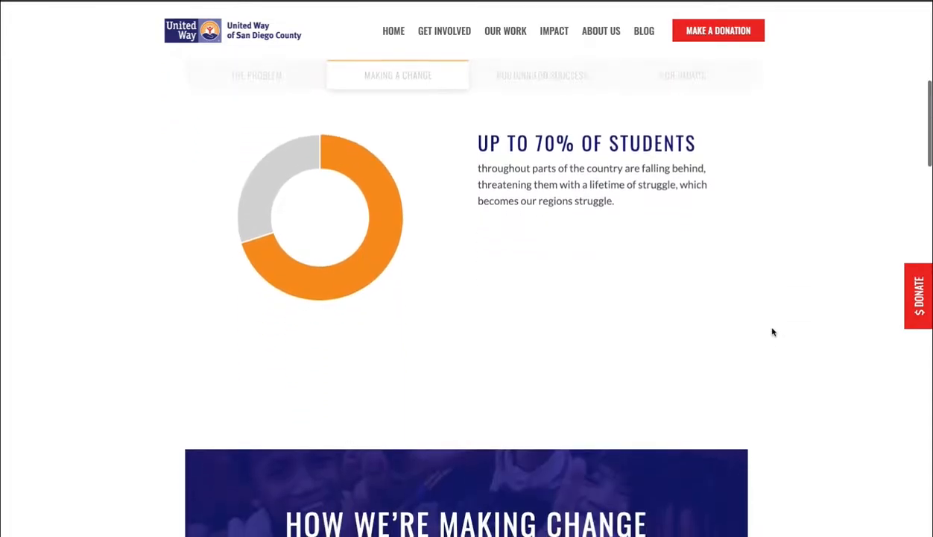
scroll(773, 331, "down", 3)
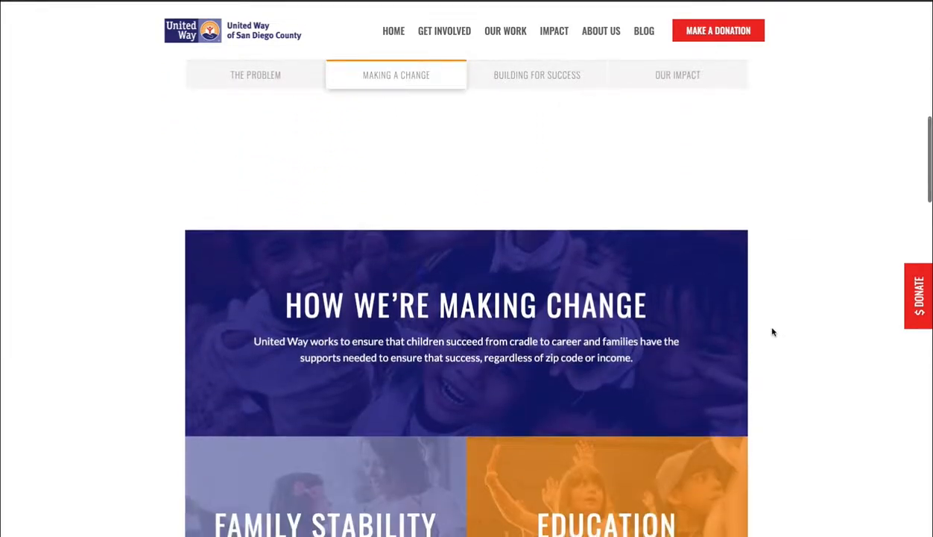
scroll(772, 332, "down", 2)
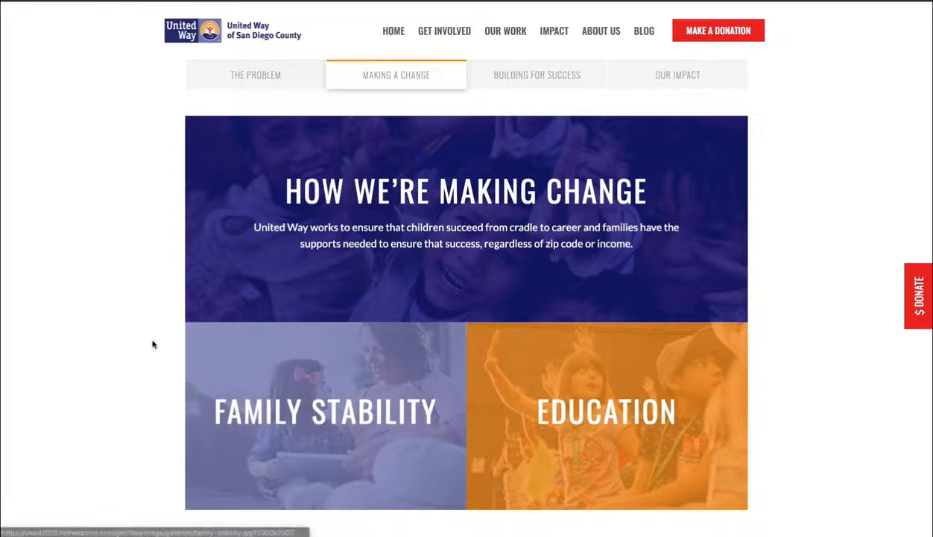
scroll(153, 344, "down", 2)
scroll(152, 344, "down", 5)
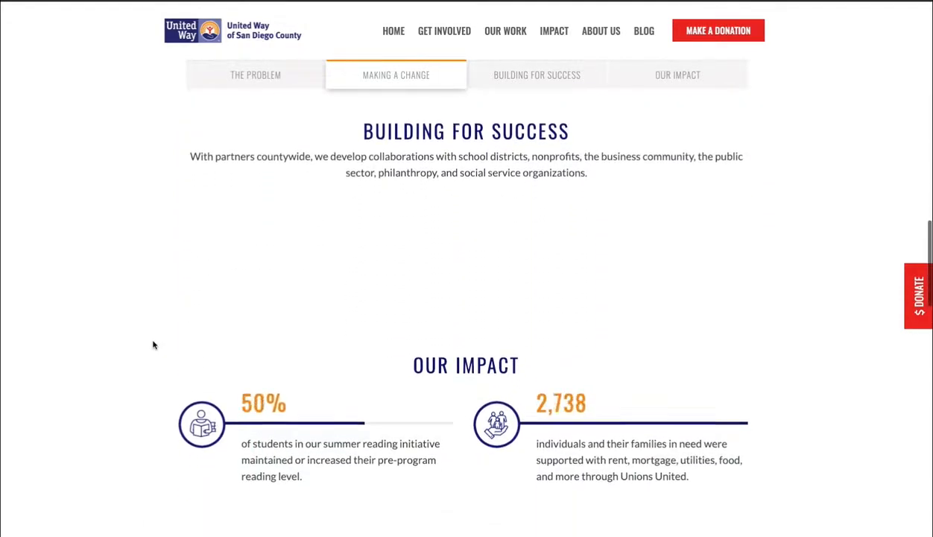
scroll(153, 344, "down", 3)
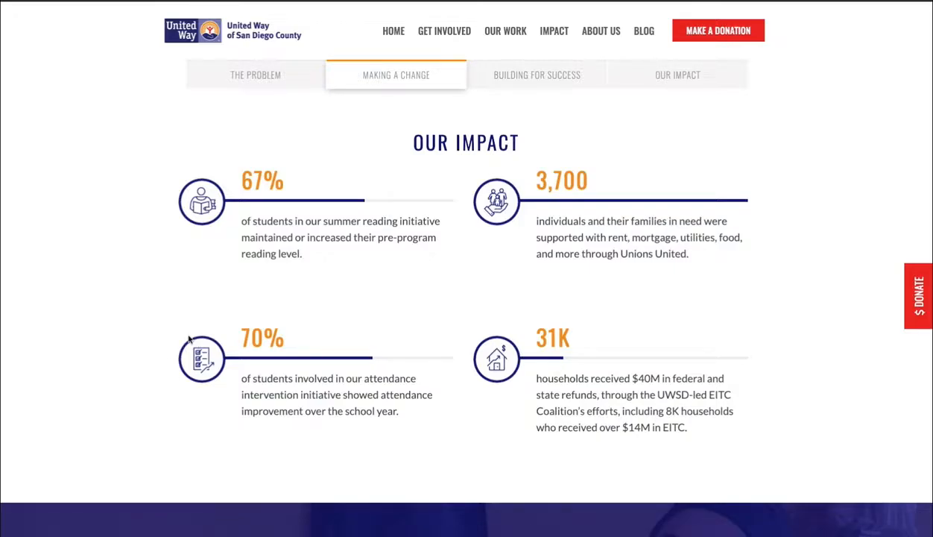
scroll(186, 317, "down", 3)
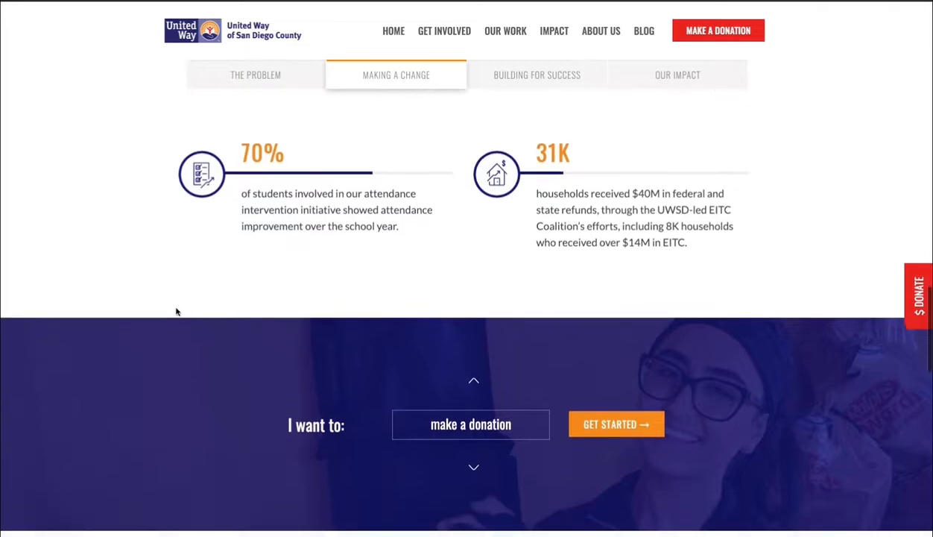
scroll(176, 311, "down", 3)
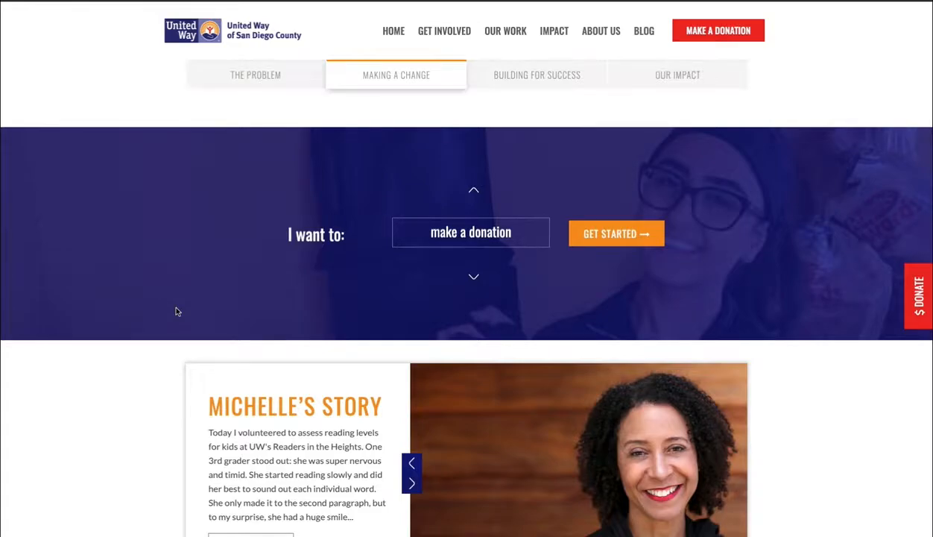
scroll(177, 312, "down", 2)
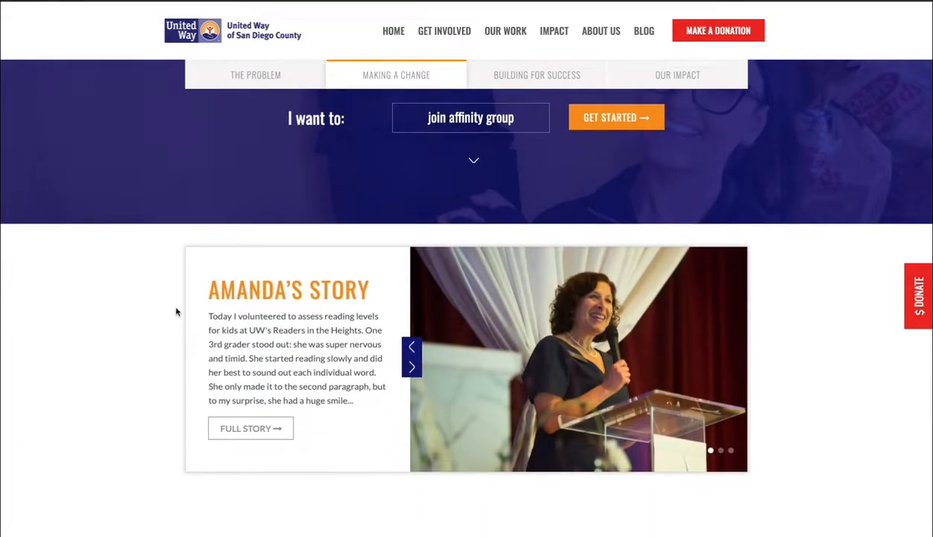
scroll(177, 312, "down", 1)
scroll(176, 312, "down", 1)
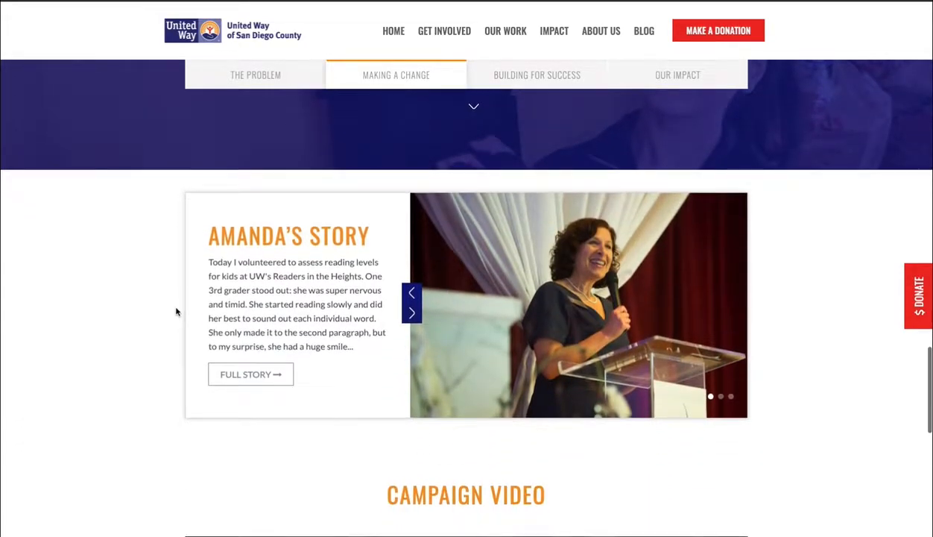
Cycle through all the featured stories in the homepage's story slider
left_click(411, 315)
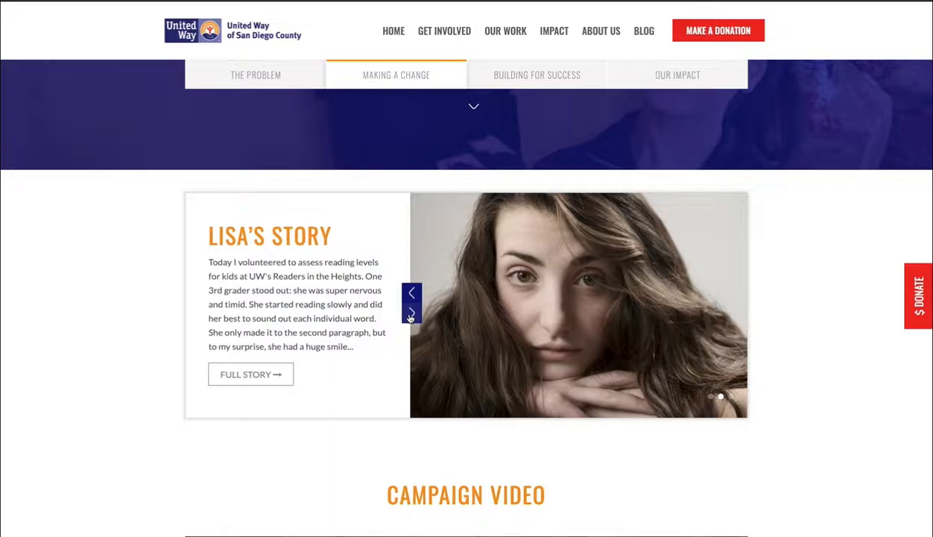
left_click(411, 313)
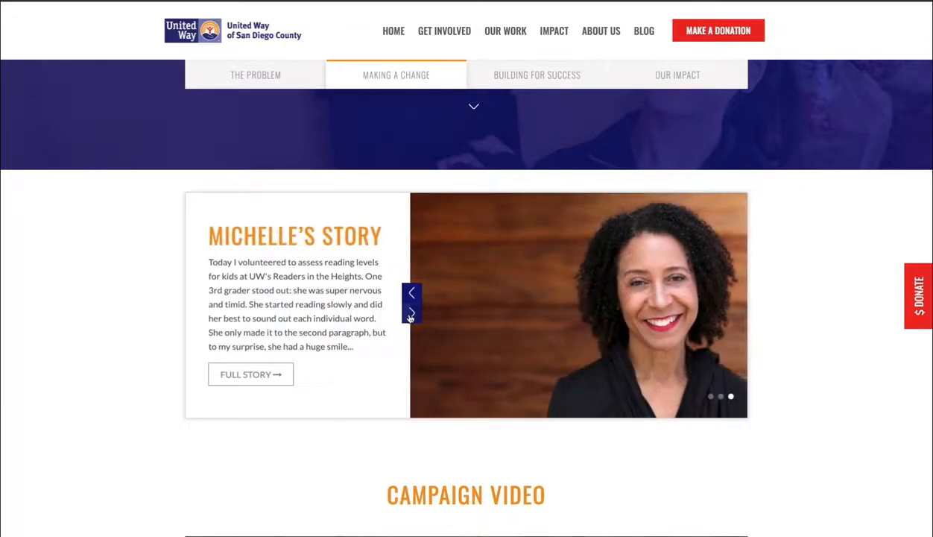
scroll(410, 317, "down", 1)
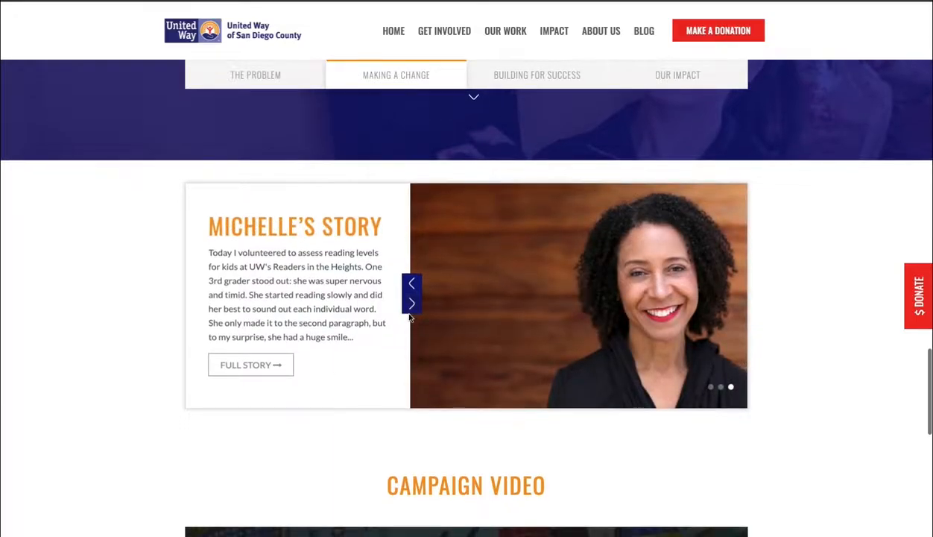
left_click(410, 305)
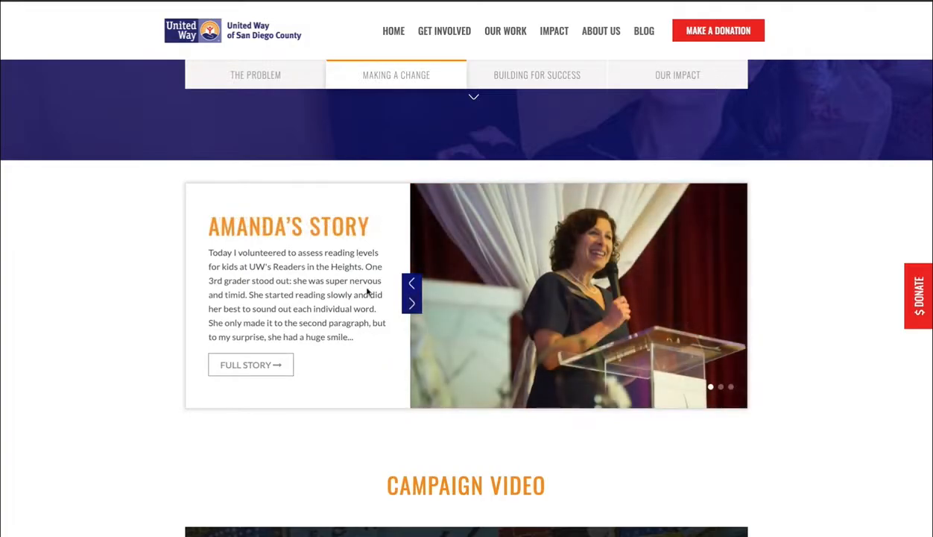
View the campaign video and newsletter sign-up areas, then return to the Building for Success section
scroll(133, 283, "down", 5)
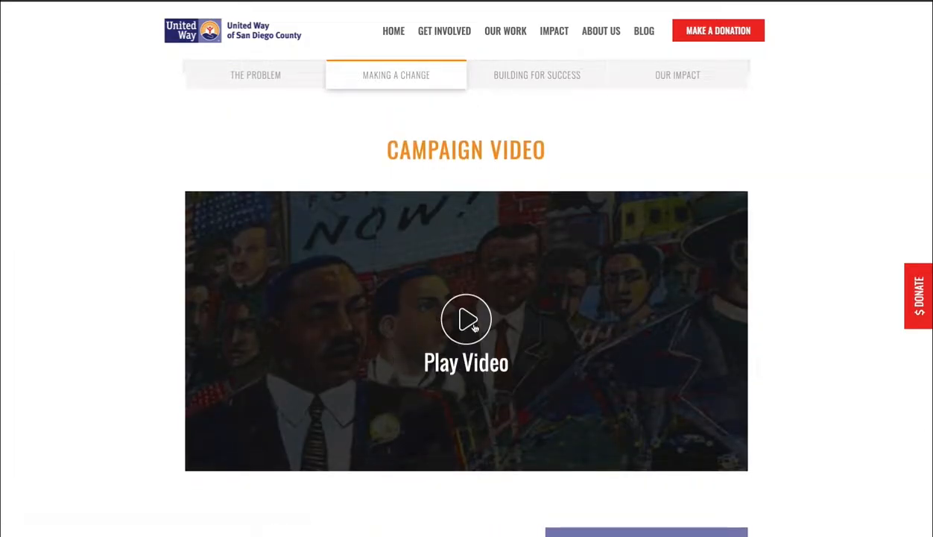
scroll(157, 287, "down", 3)
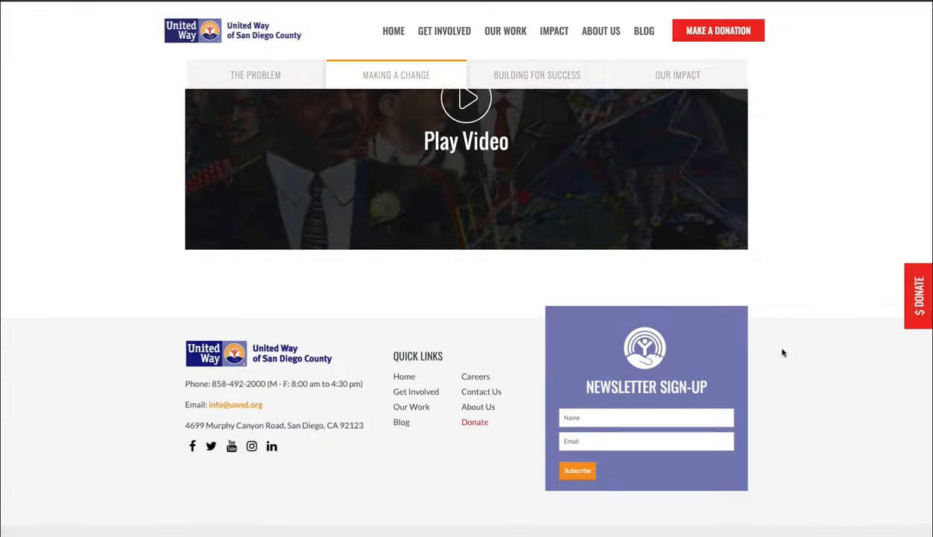
scroll(784, 352, "up", 3)
left_click(543, 78)
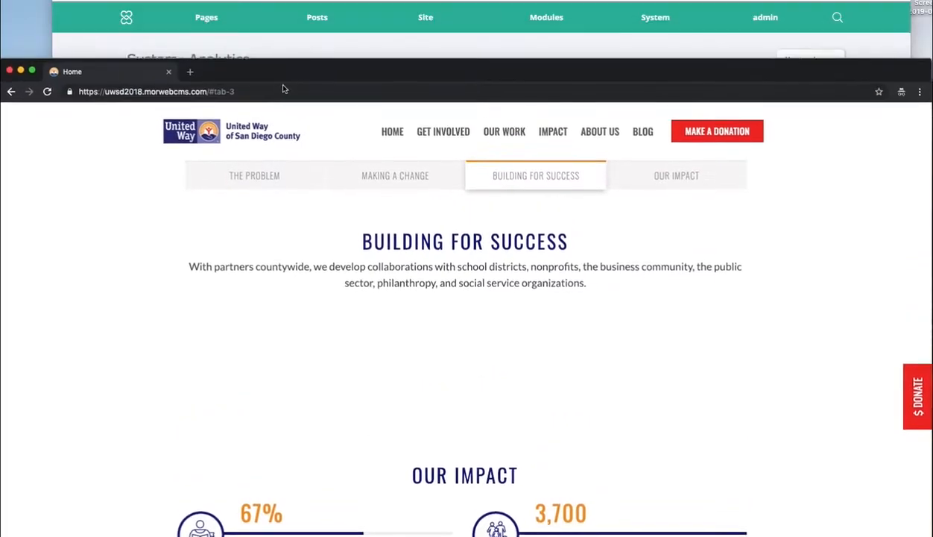
Switch to the Morweb CMS analytics window and chart the Users, Sessions and Session Duration overview metrics
left_click(296, 57)
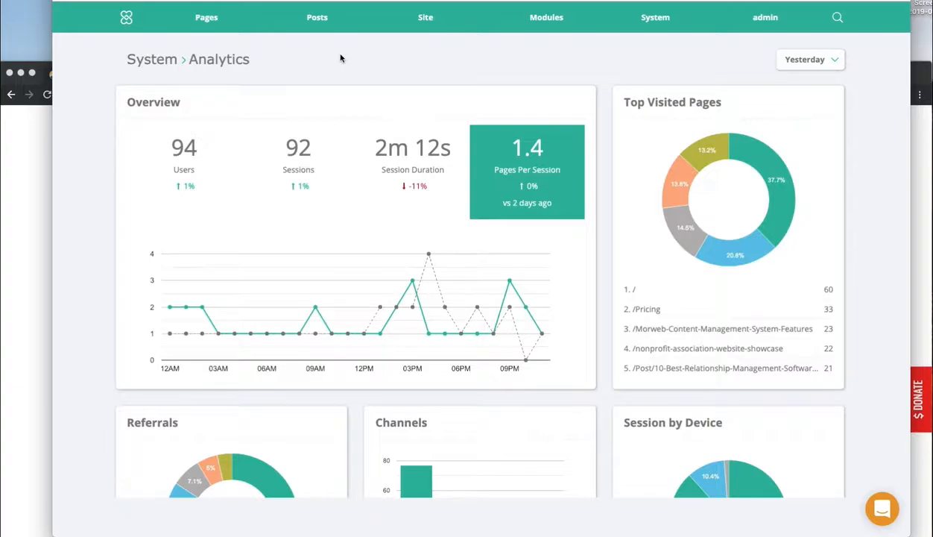
left_click(189, 168)
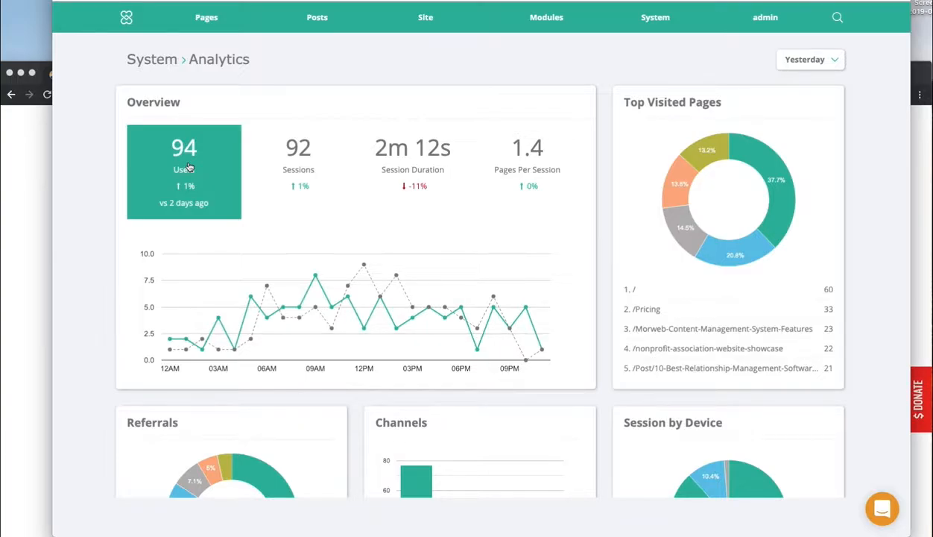
left_click(314, 177)
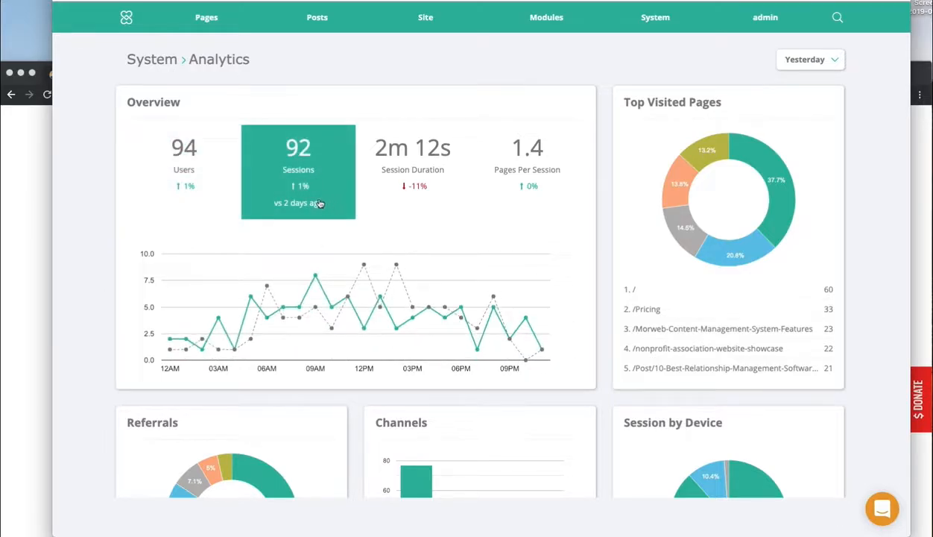
left_click(397, 169)
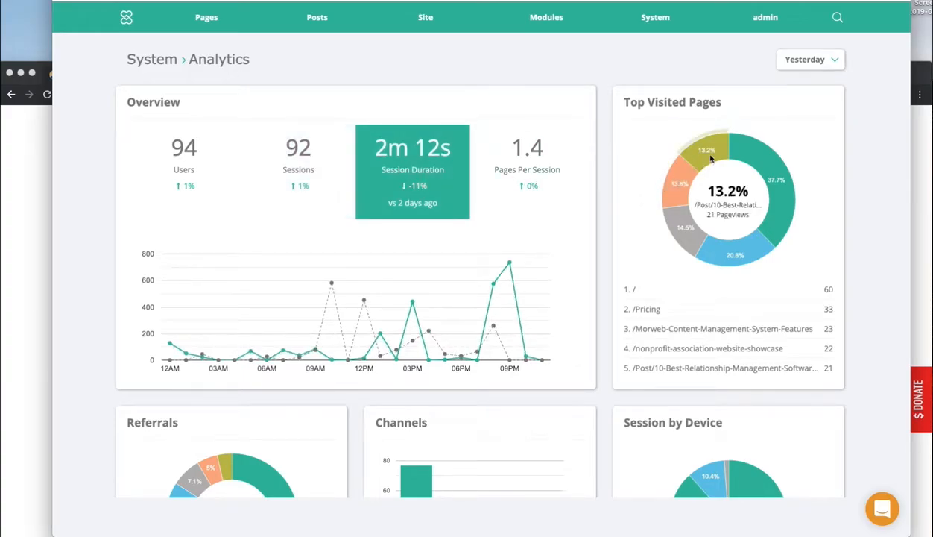
Examine the Referrals, Channels, Session by Device and Session by Country reports in the analytics dashboard
scroll(410, 315, "down", 5)
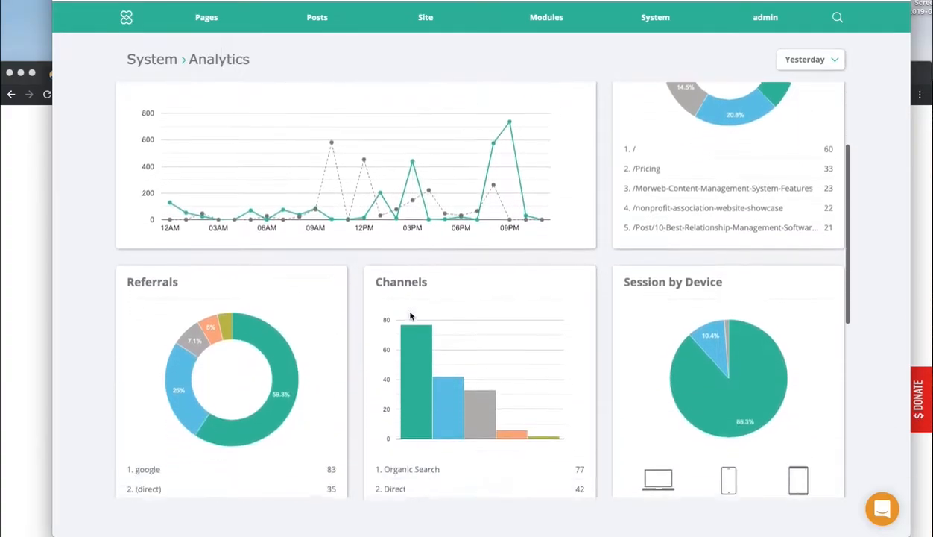
scroll(410, 315, "down", 2)
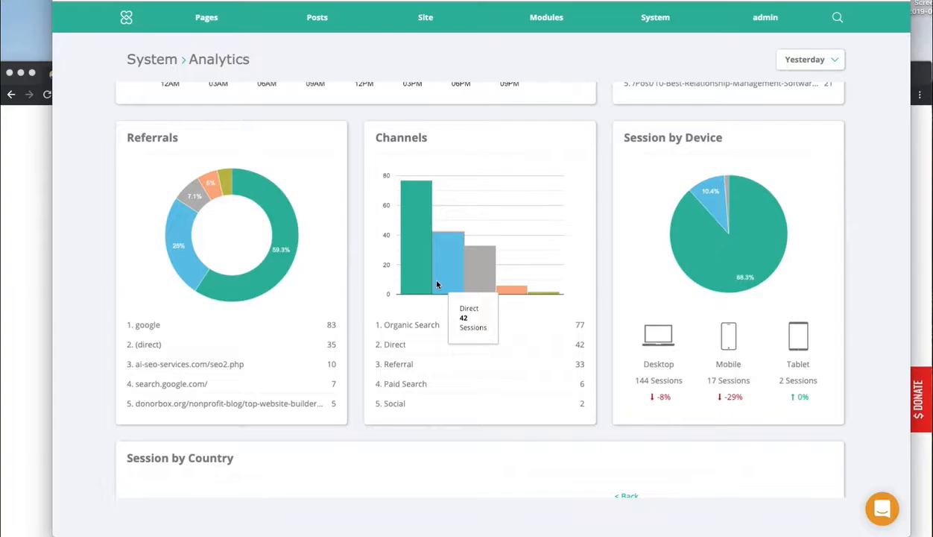
scroll(444, 285, "down", 5)
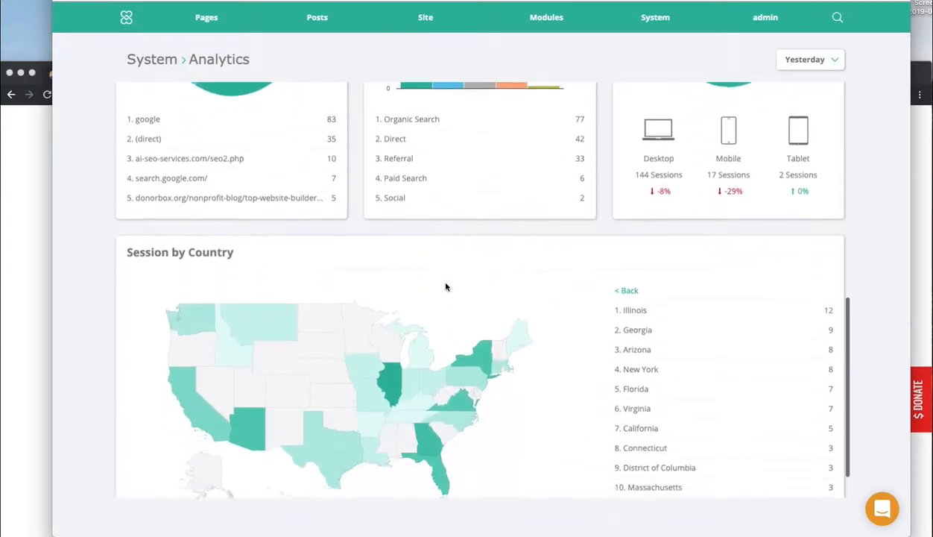
scroll(446, 286, "down", 1)
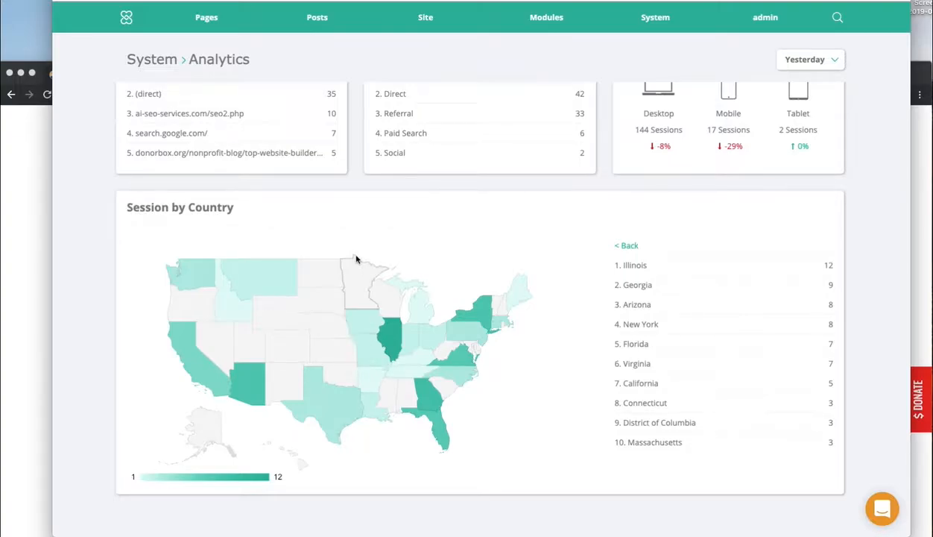
scroll(355, 260, "up", 7)
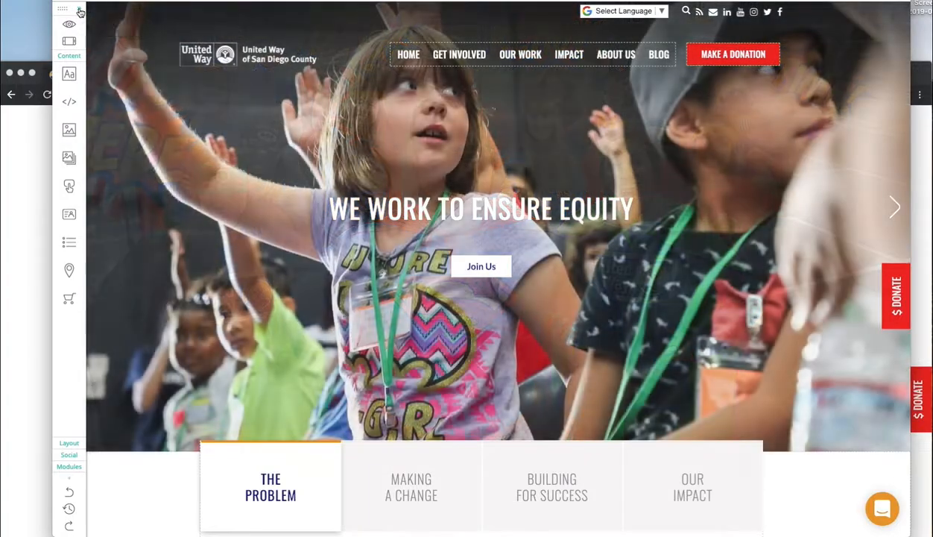
Expand the homepage editor's element toolbar so the content elements show their names
left_click(80, 11)
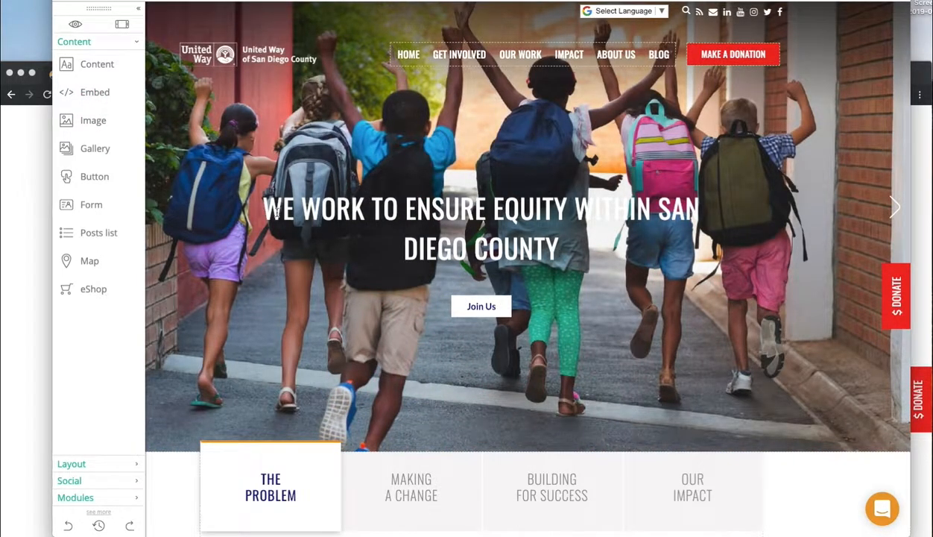
scroll(272, 212, "down", 3)
scroll(278, 215, "up", 3)
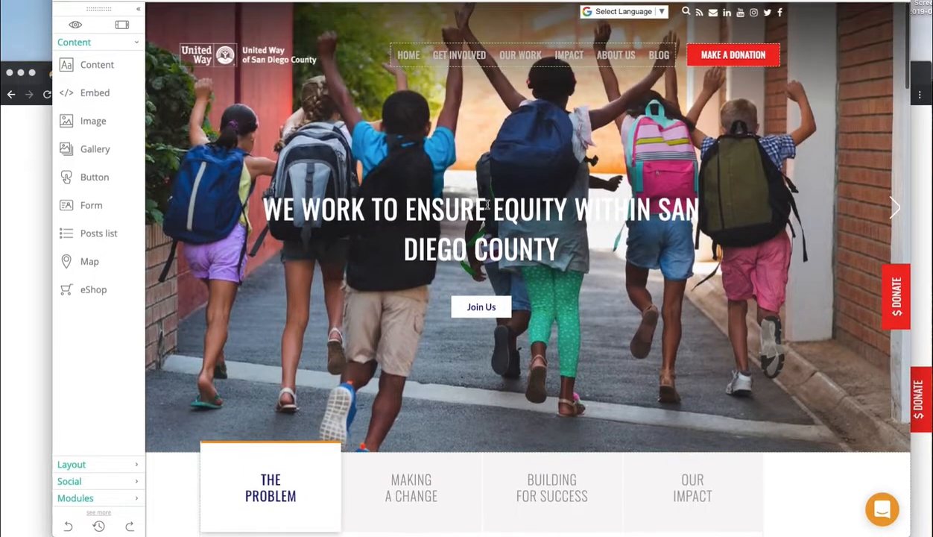
Show the editing options of the hero gallery and the navigation menu, and look over the editable content of The Problem section
left_click(502, 236)
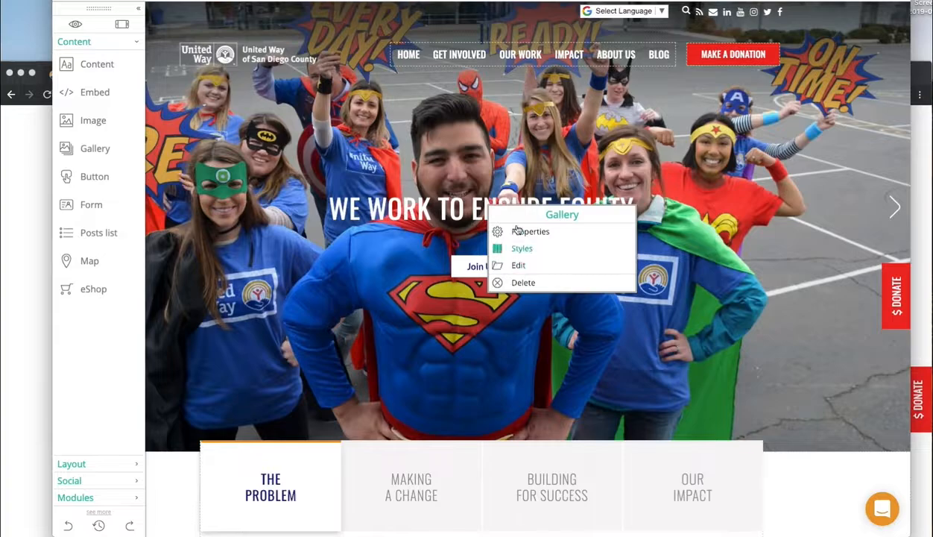
left_click(498, 175)
left_click(631, 249)
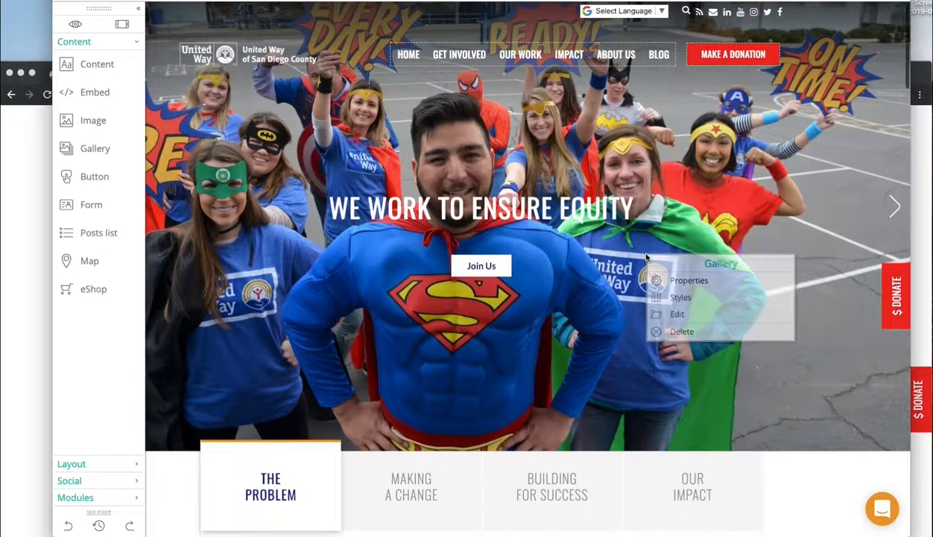
scroll(538, 73, "down", 1)
left_click(521, 54)
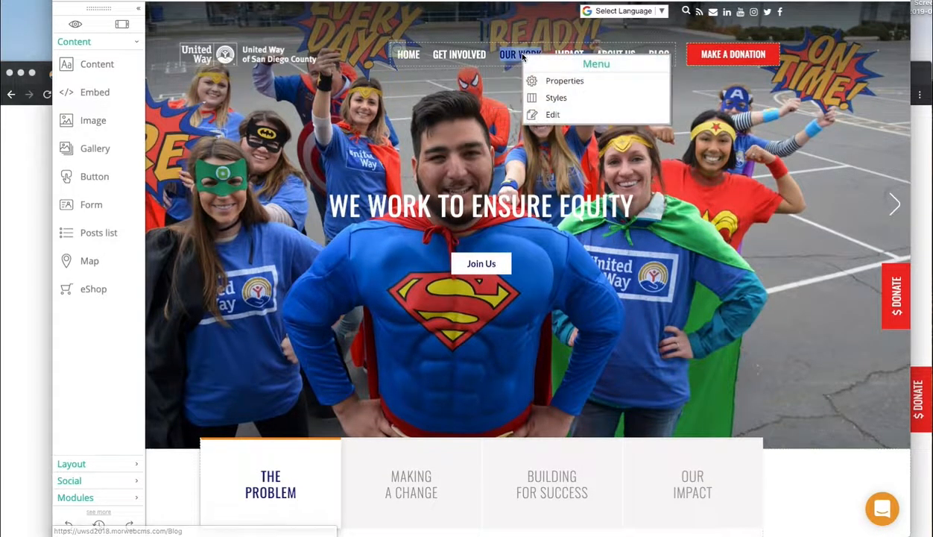
scroll(451, 299, "down", 5)
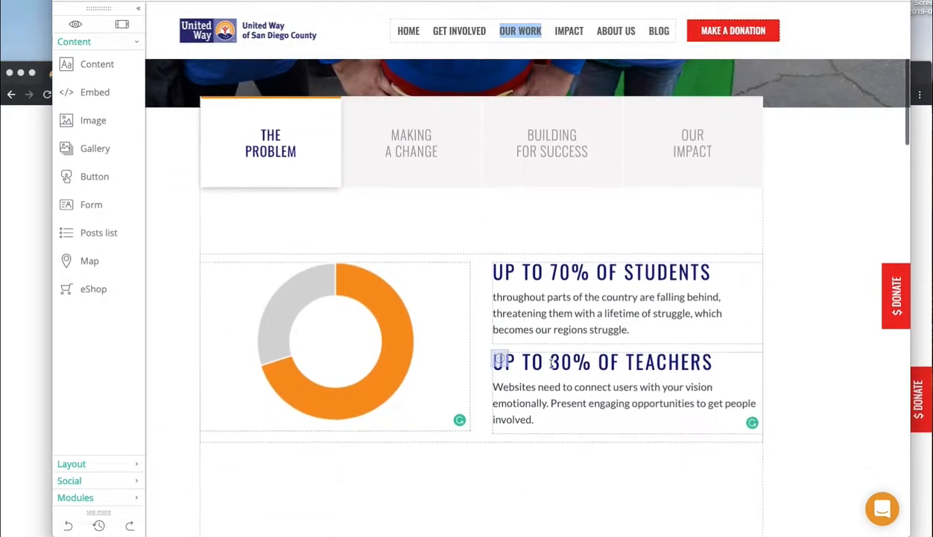
scroll(328, 339, "up", 5)
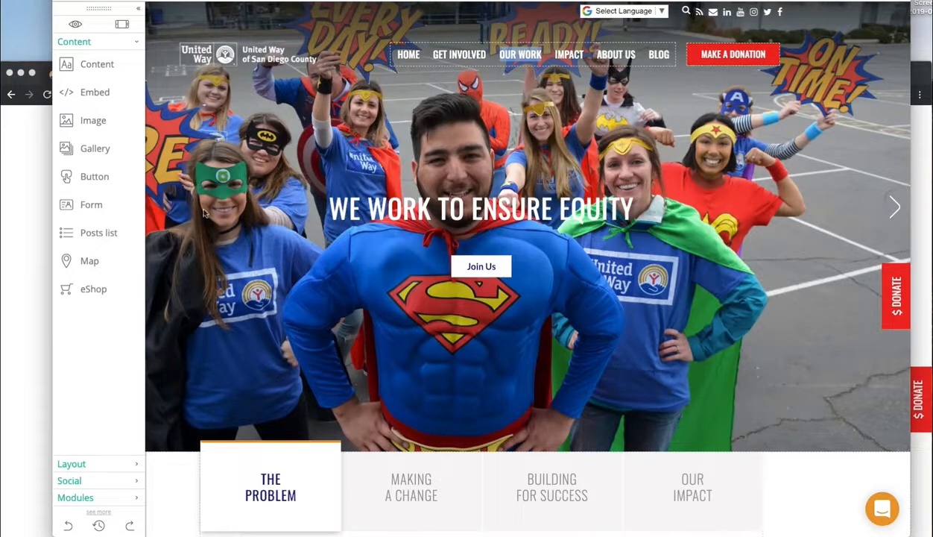
Open the hero gallery's images for editing, move the superhero group photo to first place and show its description
left_click(285, 189)
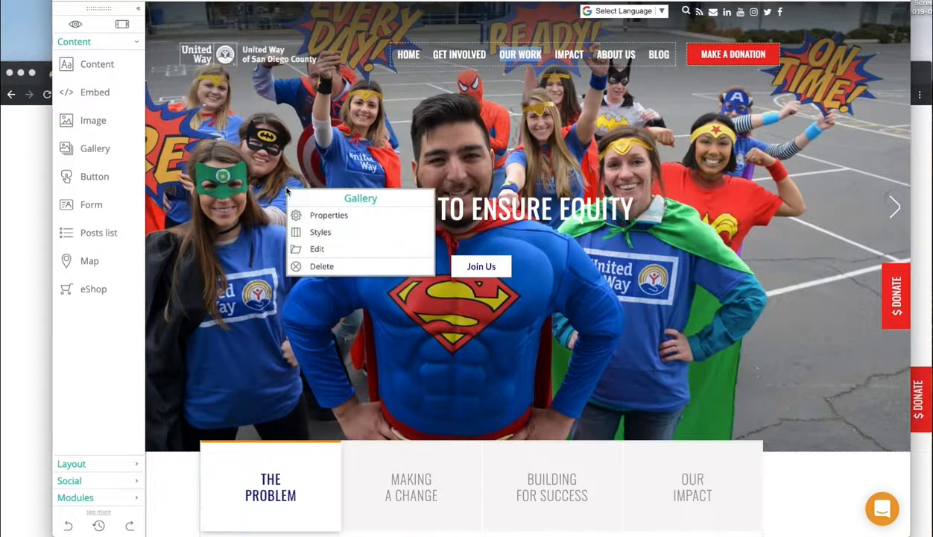
left_click(317, 250)
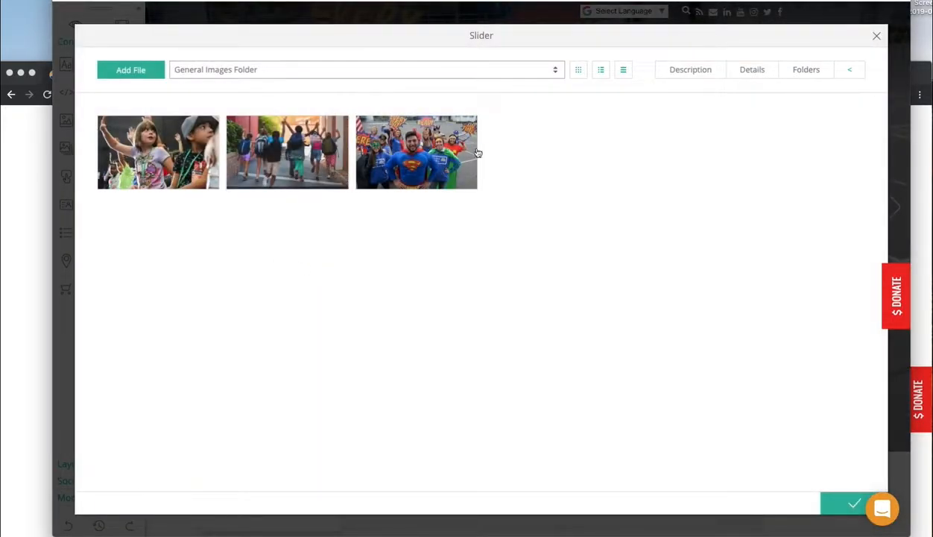
left_click_drag(407, 154, 157, 156)
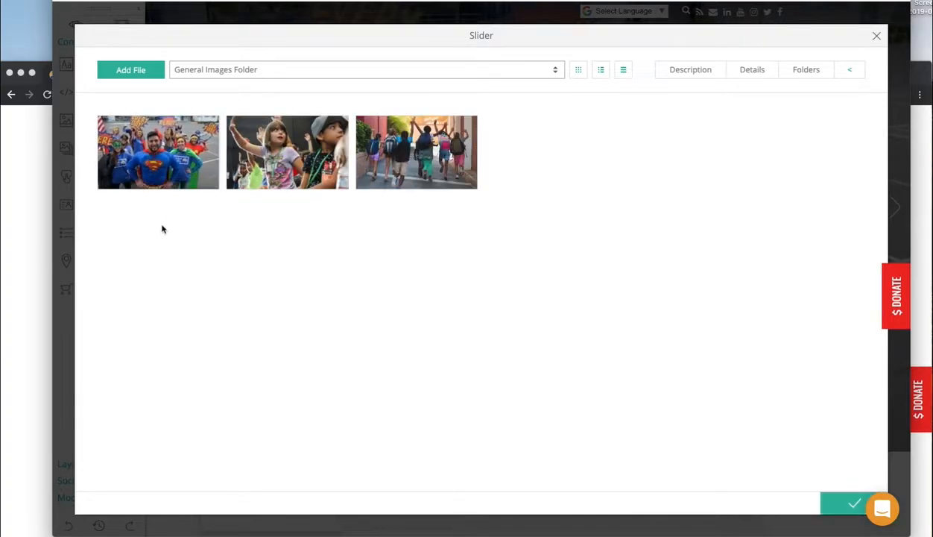
left_click(158, 149)
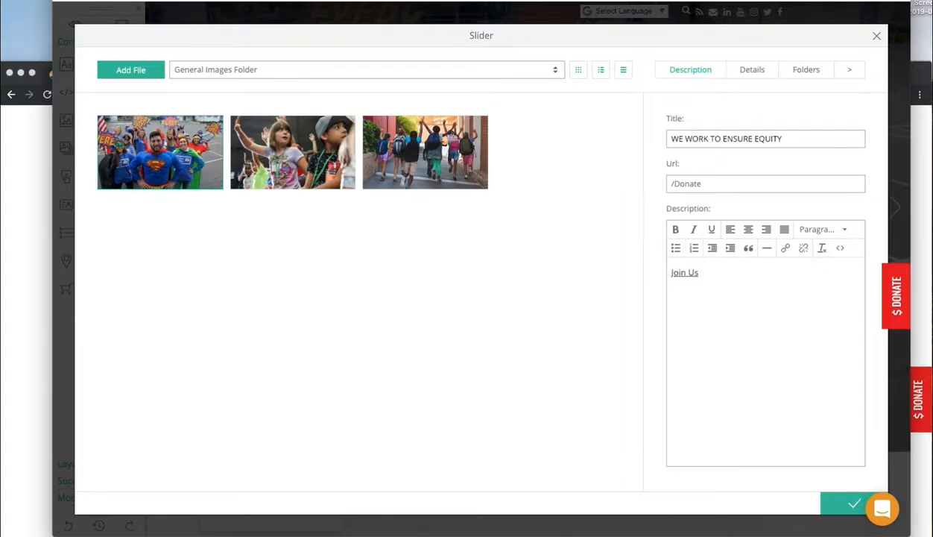
Add Volunteer.jpg to the hero slider and view the file's details, including its dimensions
left_click_drag(925, 291, 366, 270)
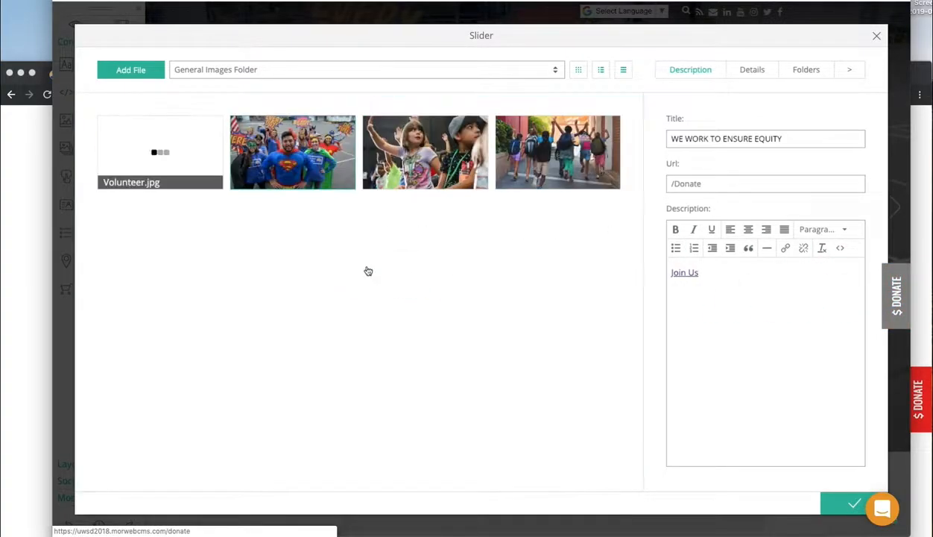
left_click(178, 162)
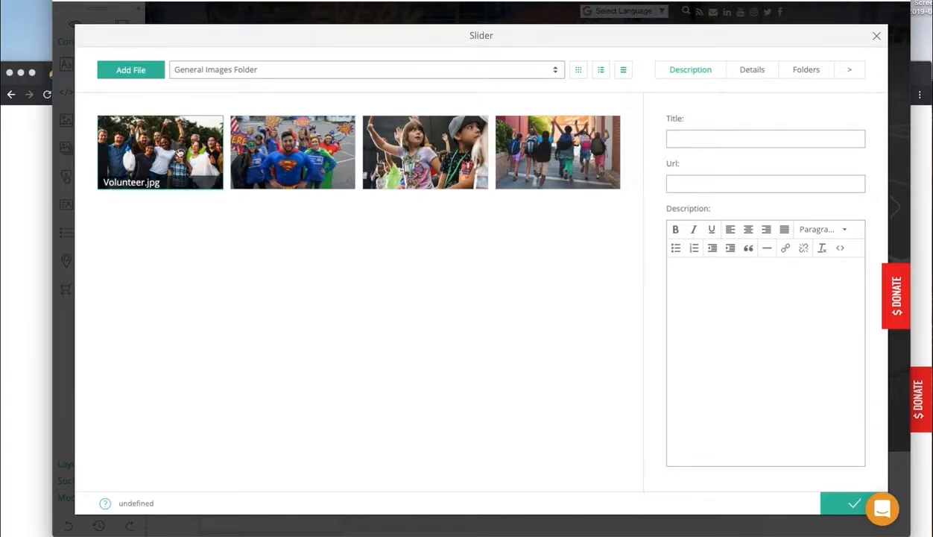
left_click(213, 187)
left_click(749, 74)
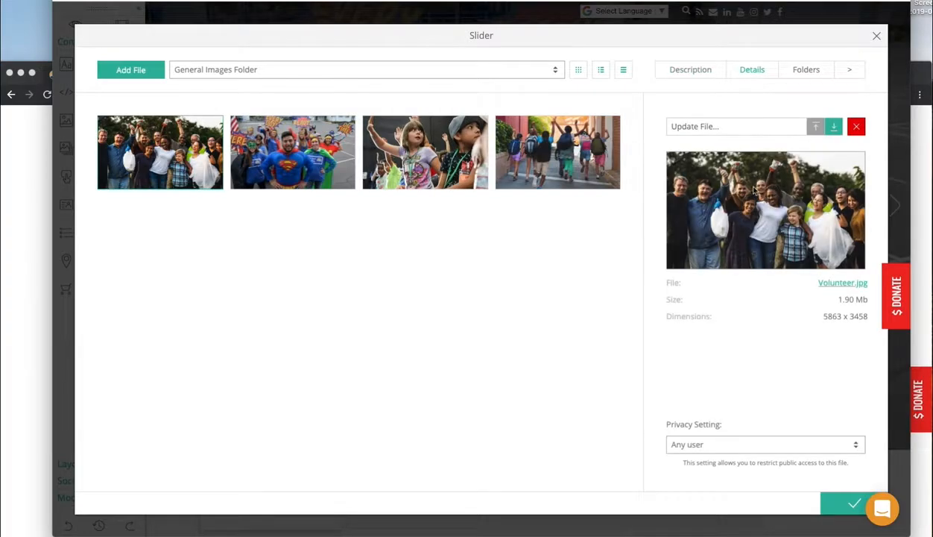
double_click(831, 317)
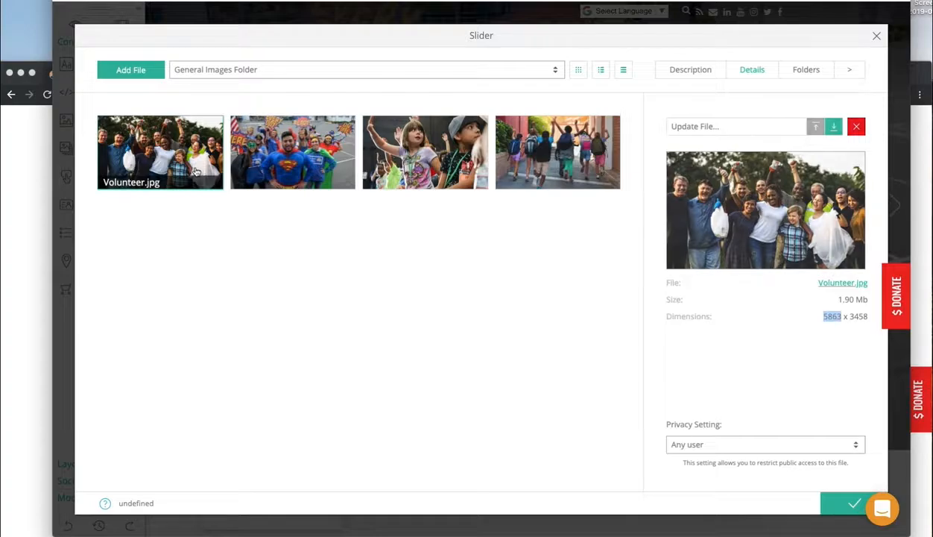
Give the Volunteer.jpg slide the title "Volunteer Images" and the description "Join Us Today"
left_click(693, 71)
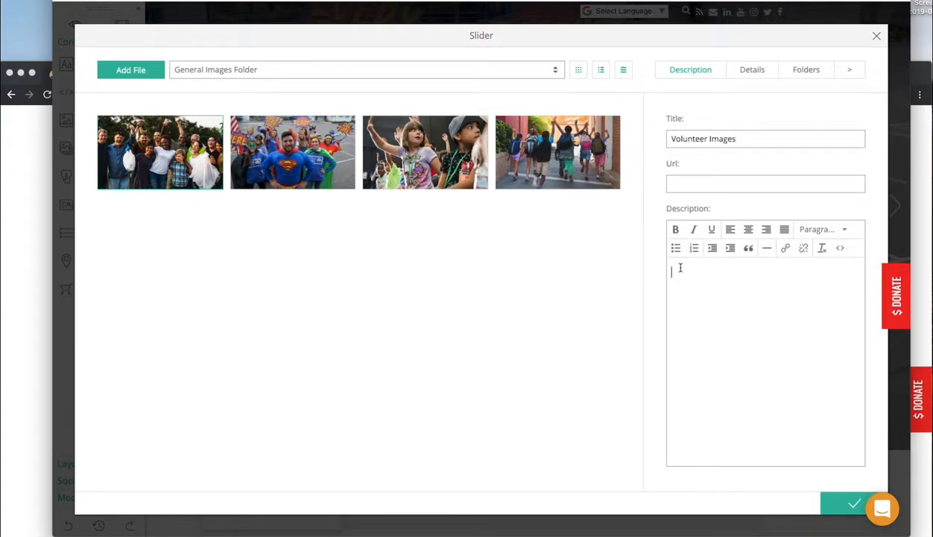
type("Us toda")
left_click(702, 273)
key("BackSpace")
type("T")
Link the "Join Us Today" description text to the URL # and save the slider changes
left_click_drag(730, 273, 660, 278)
left_click(785, 247)
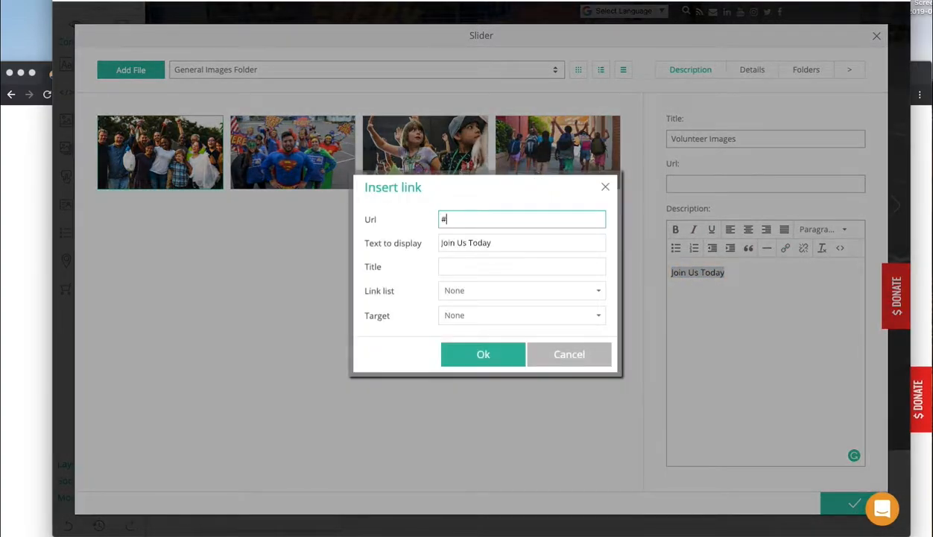
left_click(481, 355)
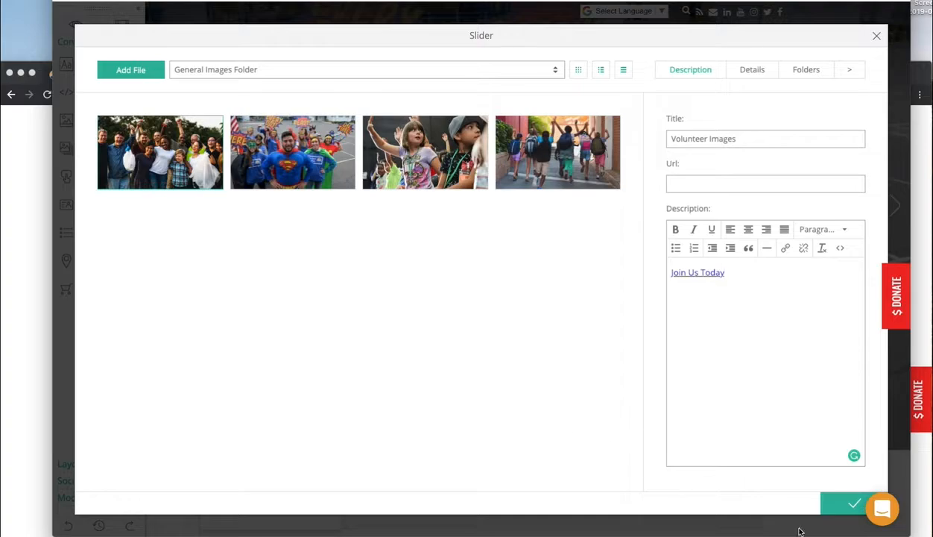
left_click(850, 505)
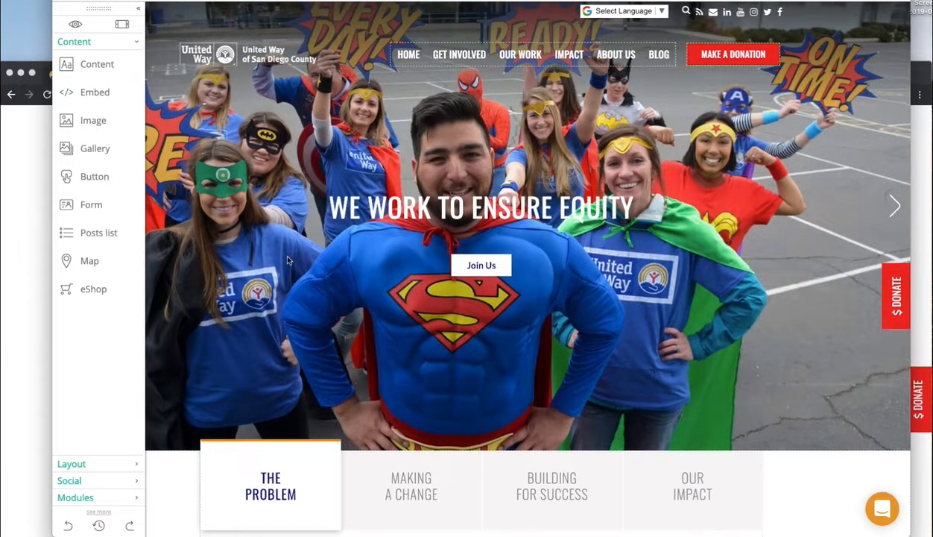
Look through the editor's Layout and Social element groups at The Problem section, ending with the Content elements shown
scroll(281, 250, "down", 3)
scroll(286, 269, "down", 5)
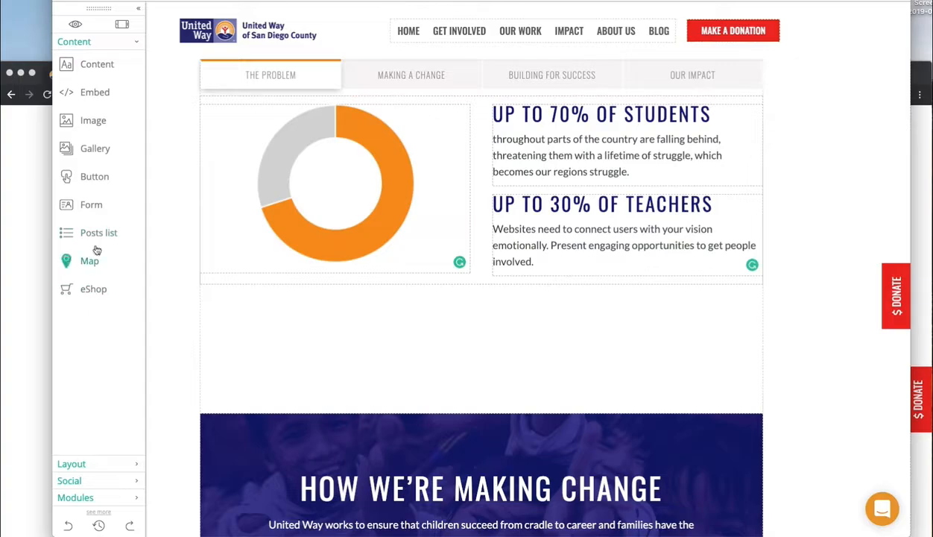
left_click(97, 41)
left_click(89, 59)
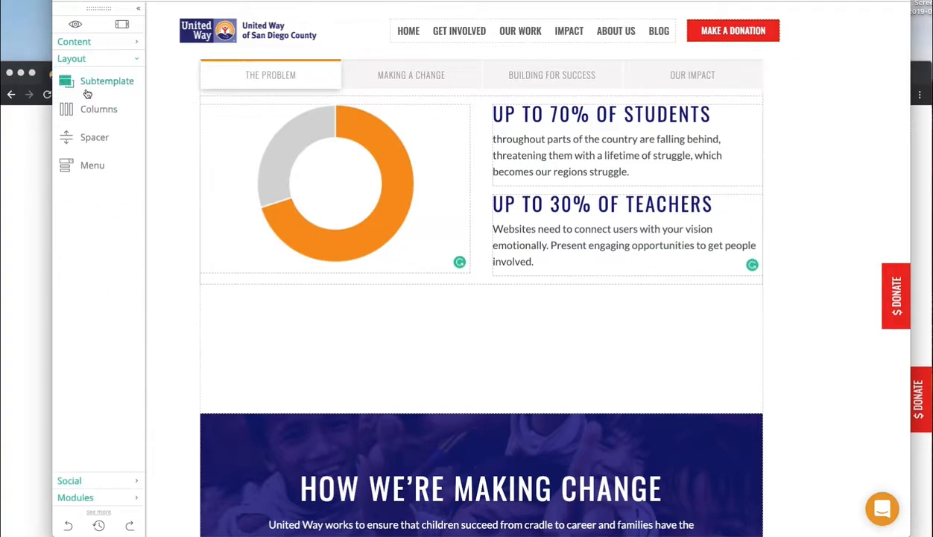
left_click(98, 61)
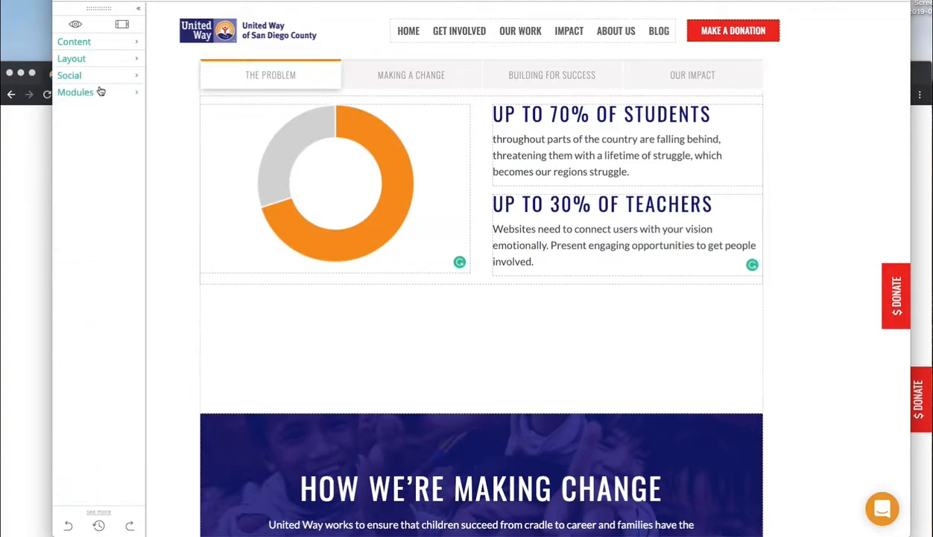
left_click(95, 77)
left_click(91, 78)
left_click(97, 40)
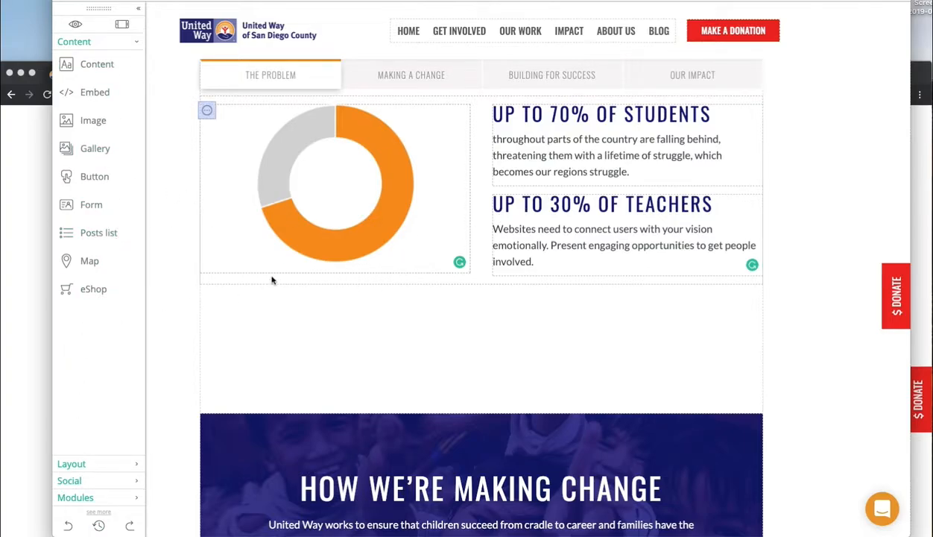
Delete the orange donut chart beside the student and teacher statistics in The Problem section
scroll(272, 278, "up", 2)
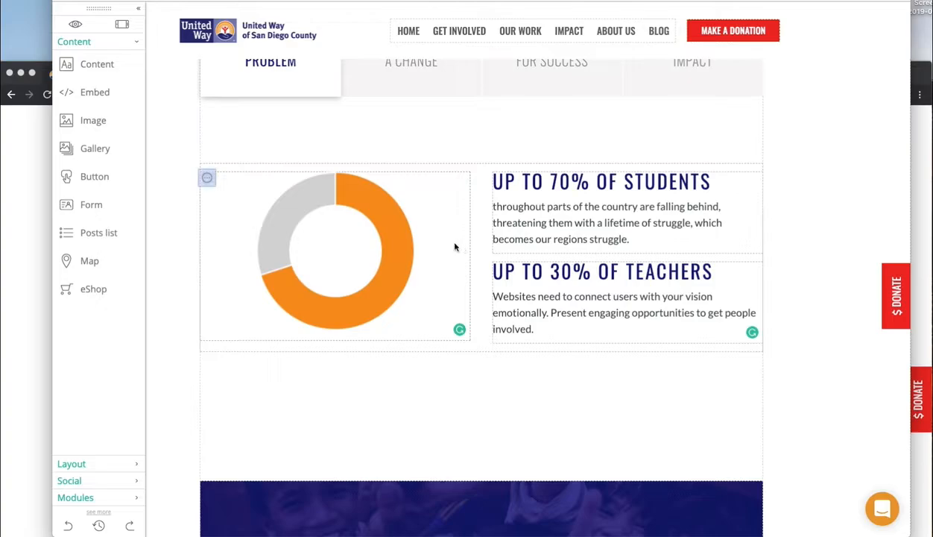
right_click(422, 224)
left_click(451, 301)
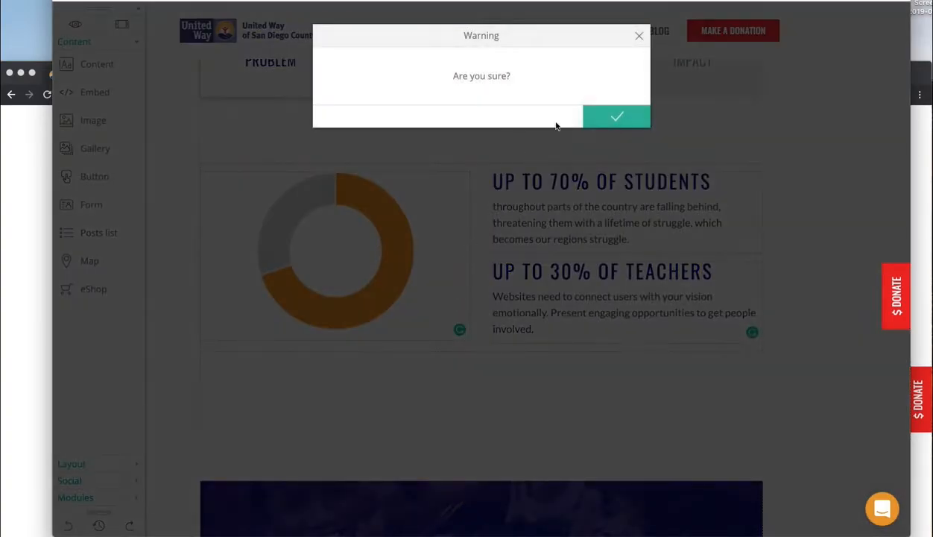
left_click(617, 117)
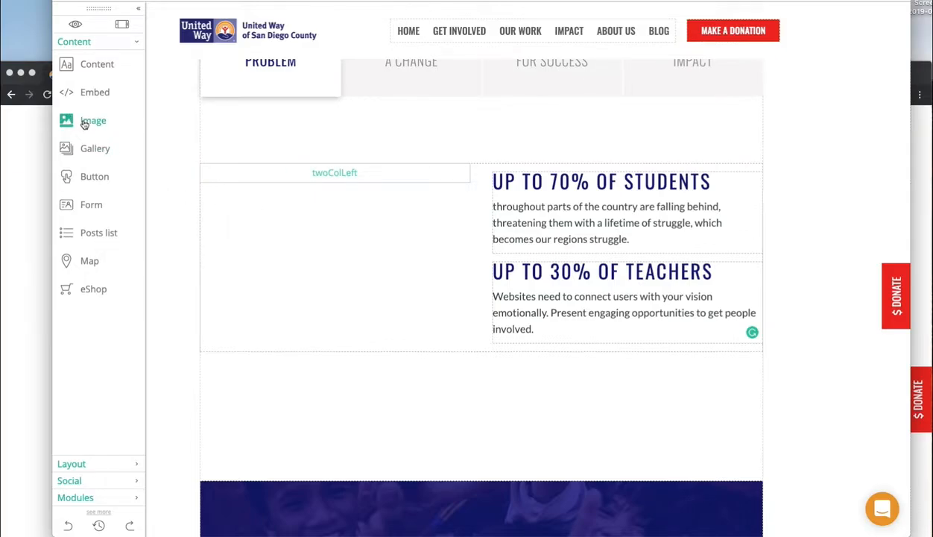
Add an Image element to the empty twoColLeft column using the superhero photo titled "WE WORK TO ENSURE EQUITY" from the General Images Folder
left_click_drag(85, 124, 354, 177)
left_click(404, 117)
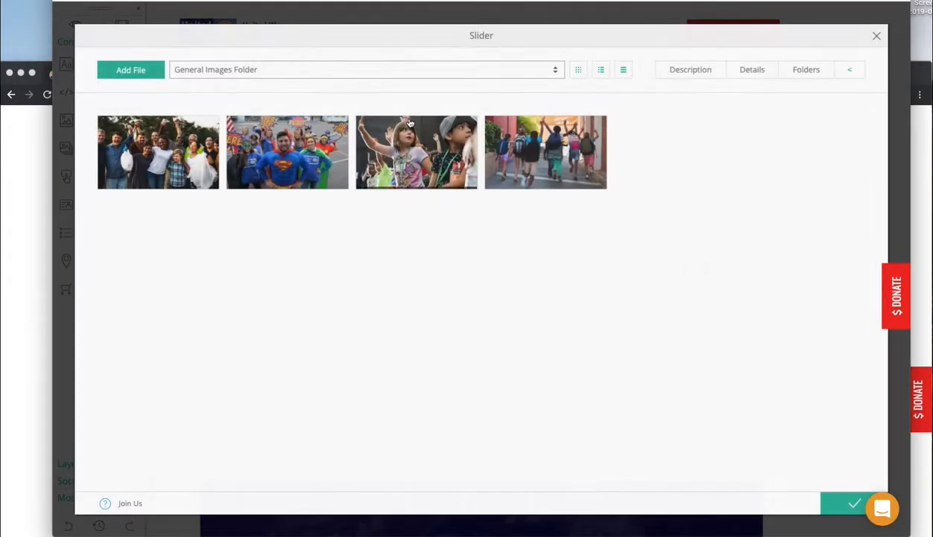
left_click(288, 140)
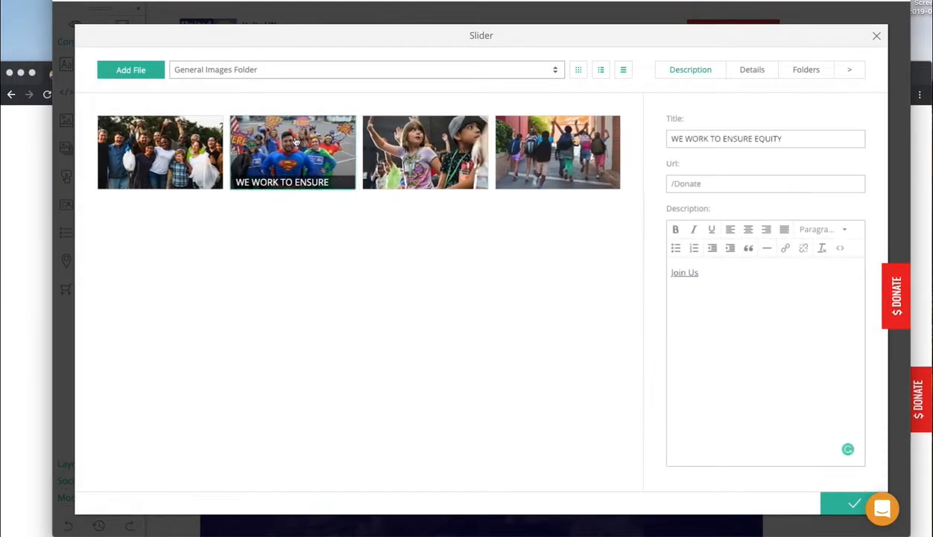
left_click(834, 501)
left_click(617, 319)
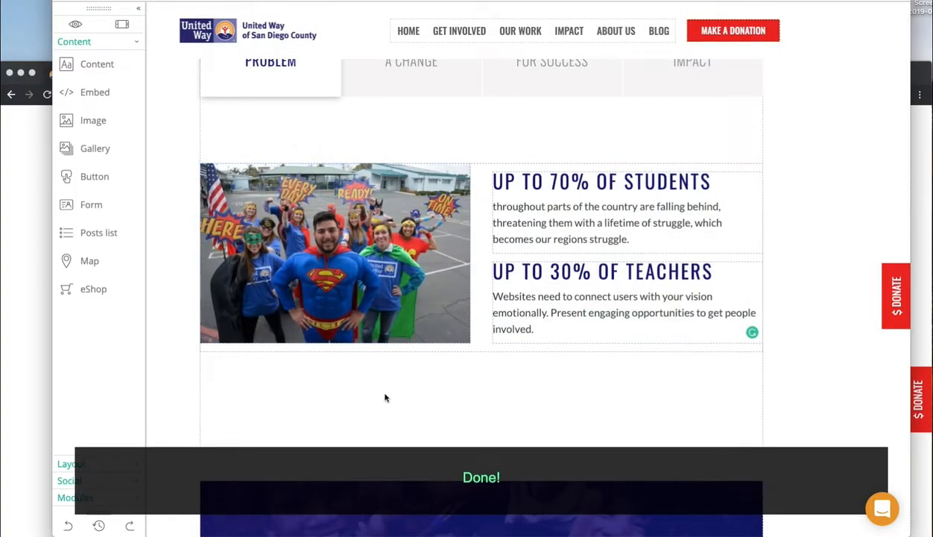
Zoom in on the superhero photo in The Problem section, reposition it within its frame and slightly reduce the frame's height
left_click(351, 266)
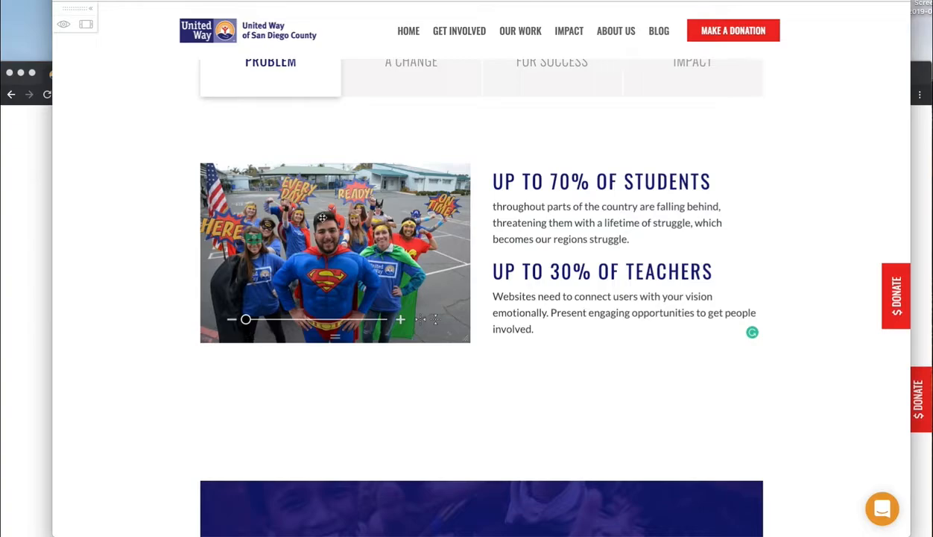
left_click_drag(245, 319, 291, 319)
left_click_drag(219, 257, 410, 265)
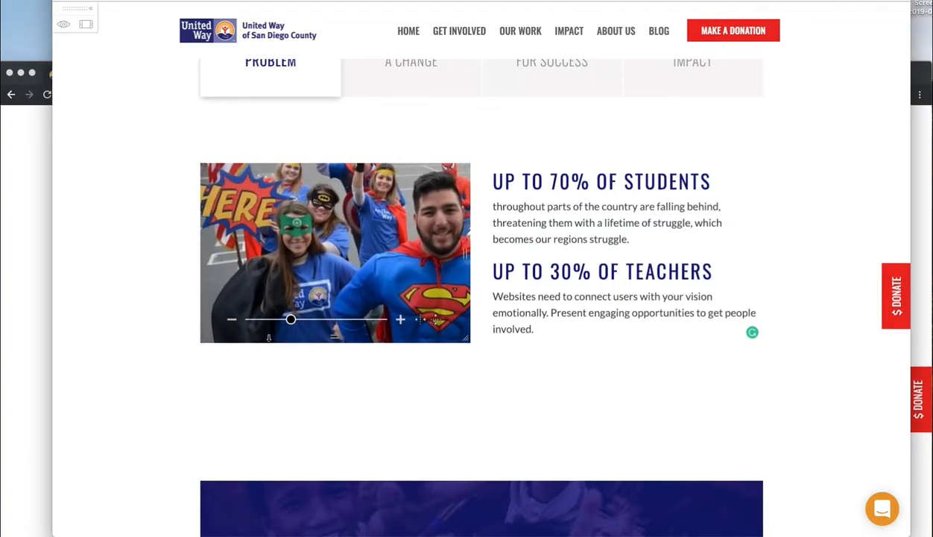
left_click_drag(291, 321, 281, 321)
left_click_drag(362, 281, 335, 286)
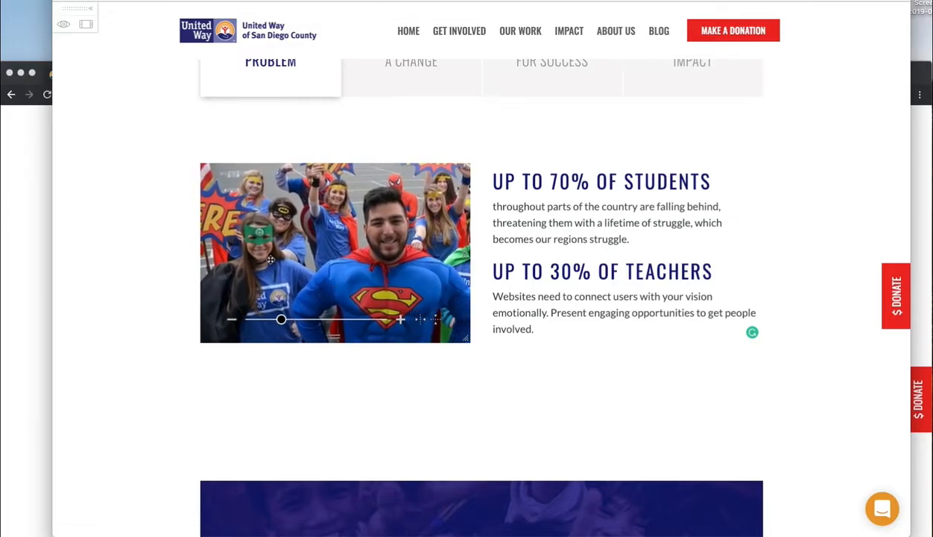
mouse_move(336, 342)
left_mouse_down()
mouse_move(336, 433)
mouse_move(345, 261)
mouse_move(345, 330)
left_mouse_up()
left_click_drag(338, 262, 337, 248)
left_click(153, 321)
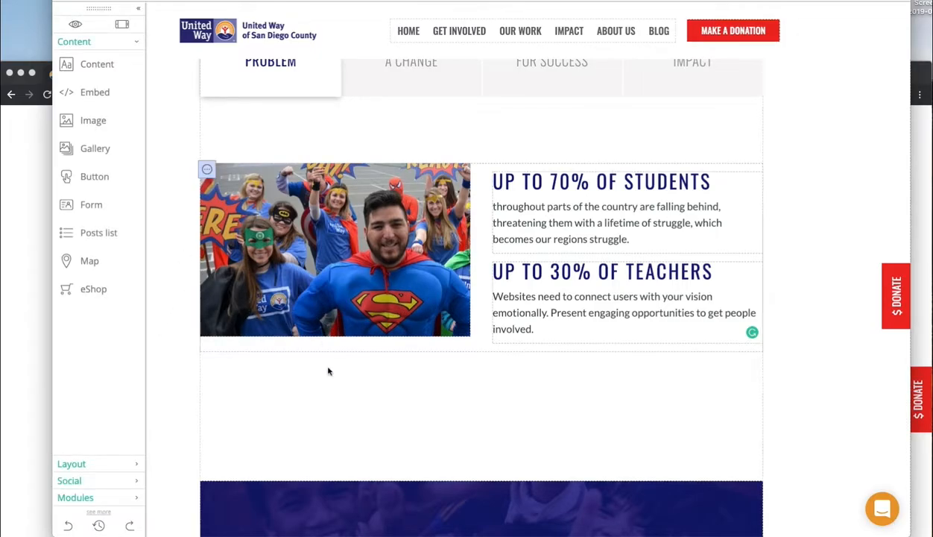
Collapse the element toolbar to its icon-only form, and move it to the opposite side of the page and back
scroll(332, 385, "down", 1)
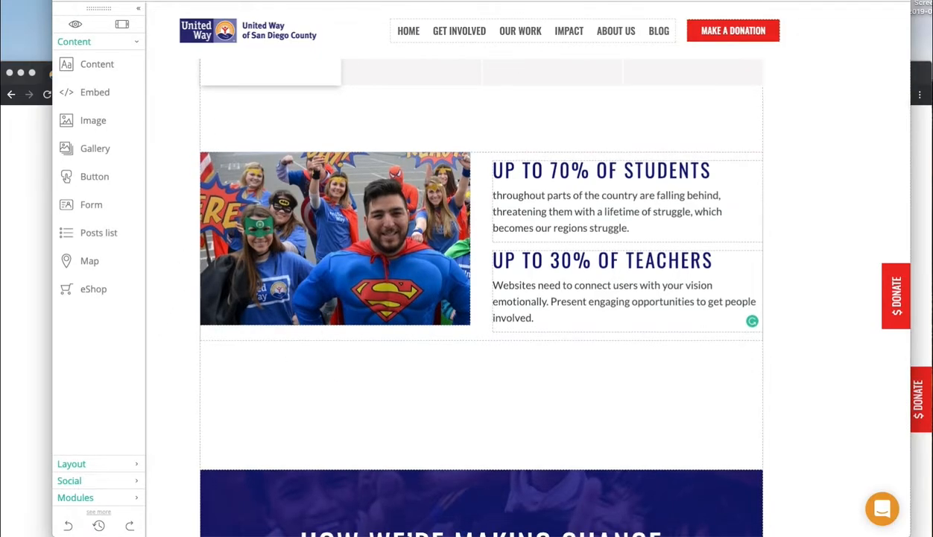
left_click(140, 10)
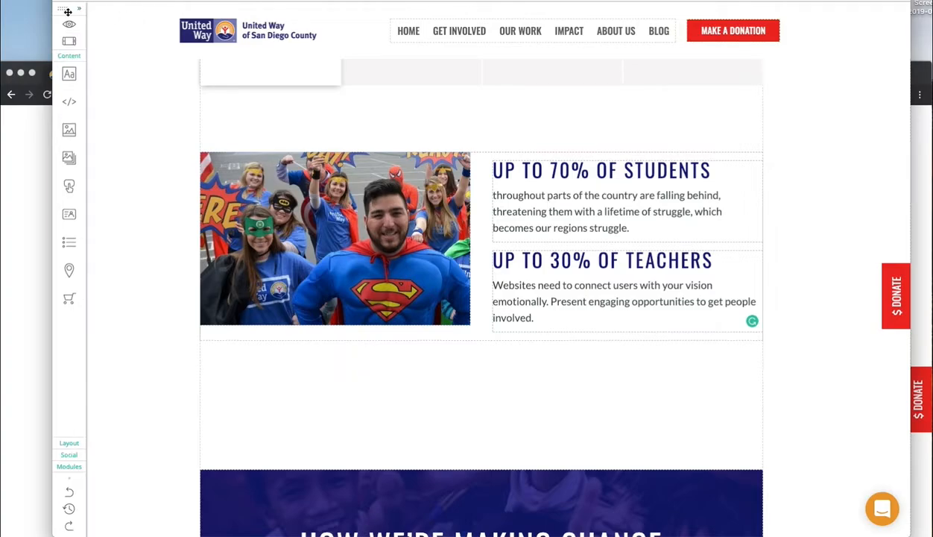
left_click(77, 9)
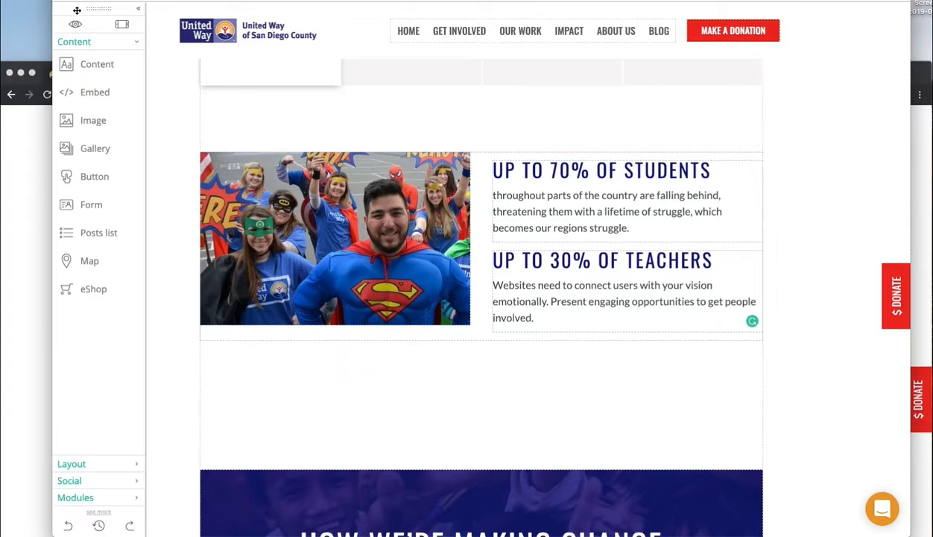
left_click(137, 13)
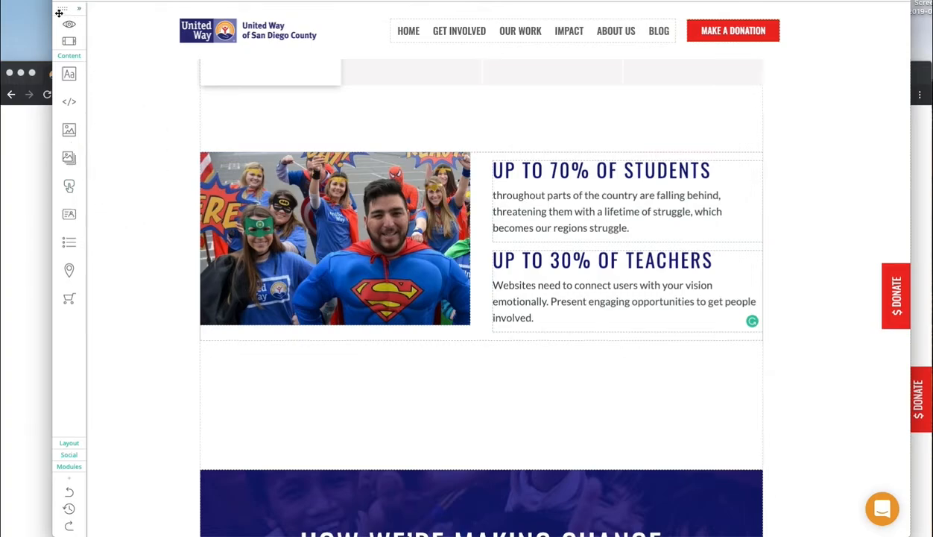
left_click_drag(59, 9, 853, 87)
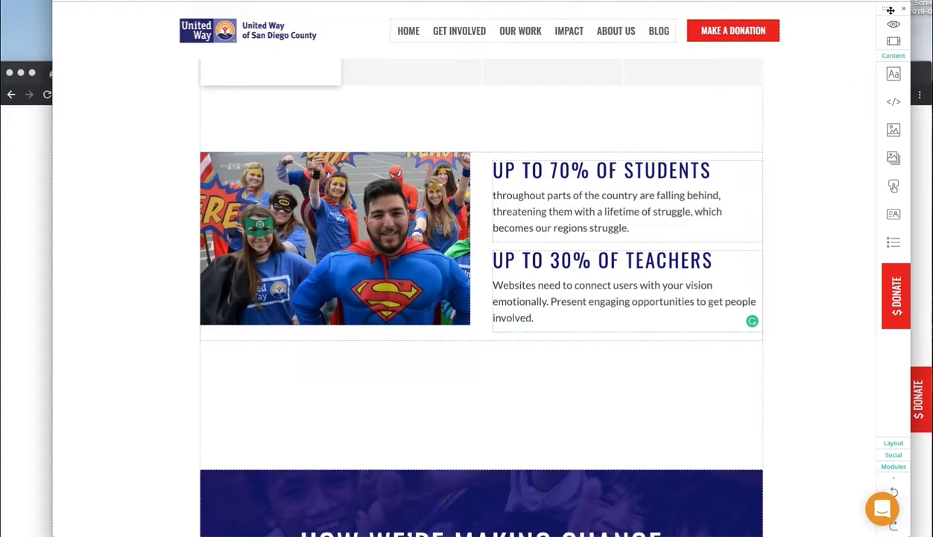
left_click_drag(872, 11, 54, 6)
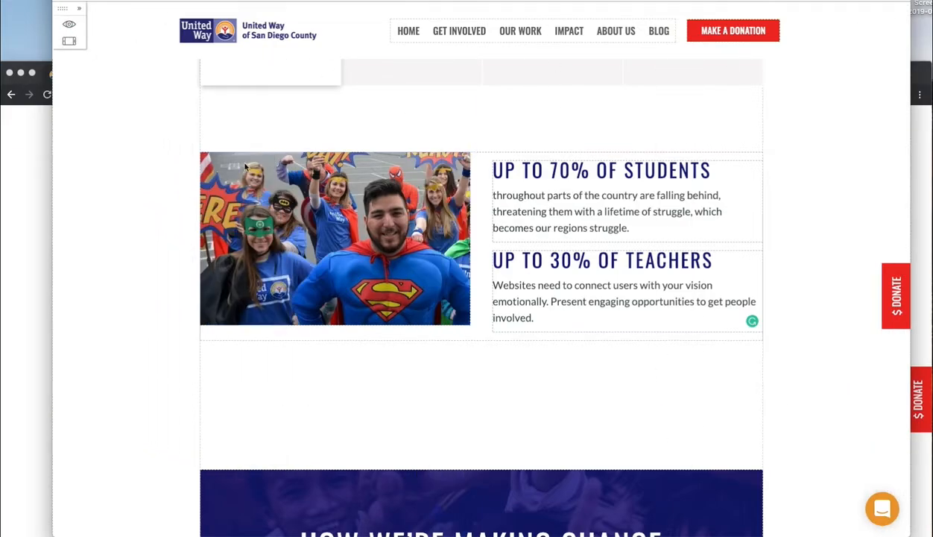
Preview the homepage at phone size, switch to a larger device and rotate it, close the preview and view the updated hero gallery
left_click(68, 41)
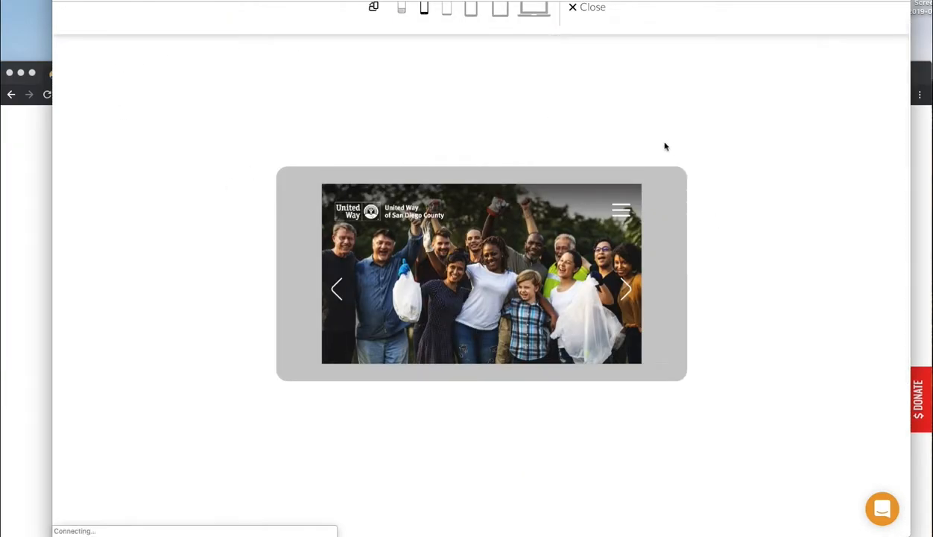
left_click(448, 12)
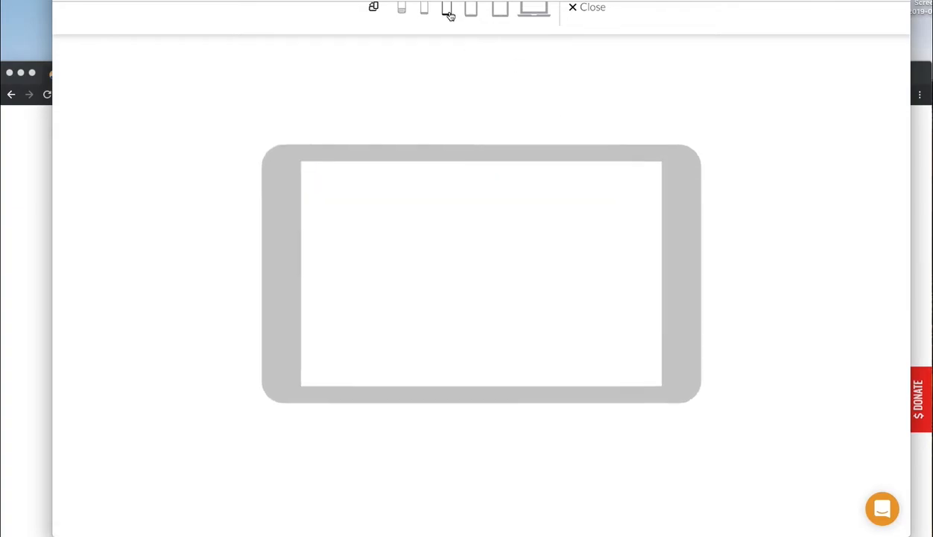
left_click(375, 9)
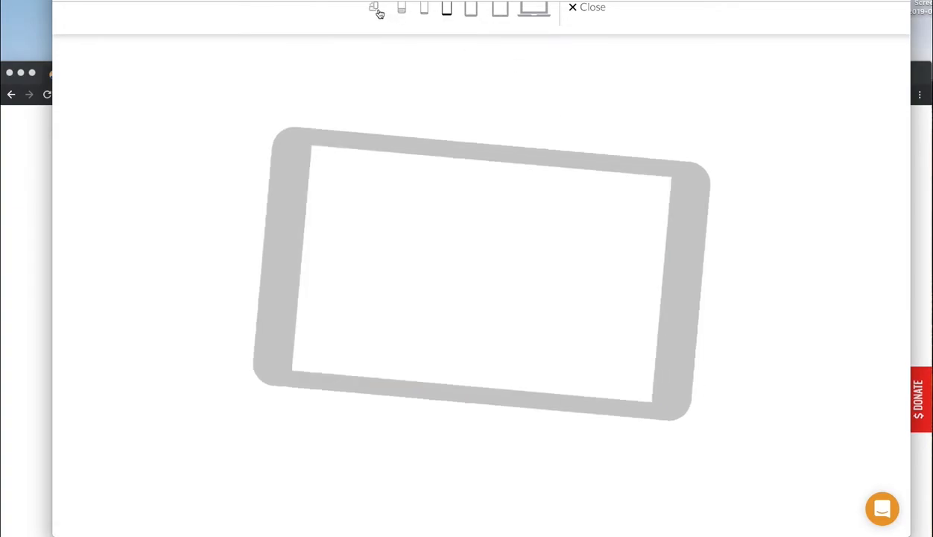
left_click(582, 14)
scroll(112, 112, "up", 5)
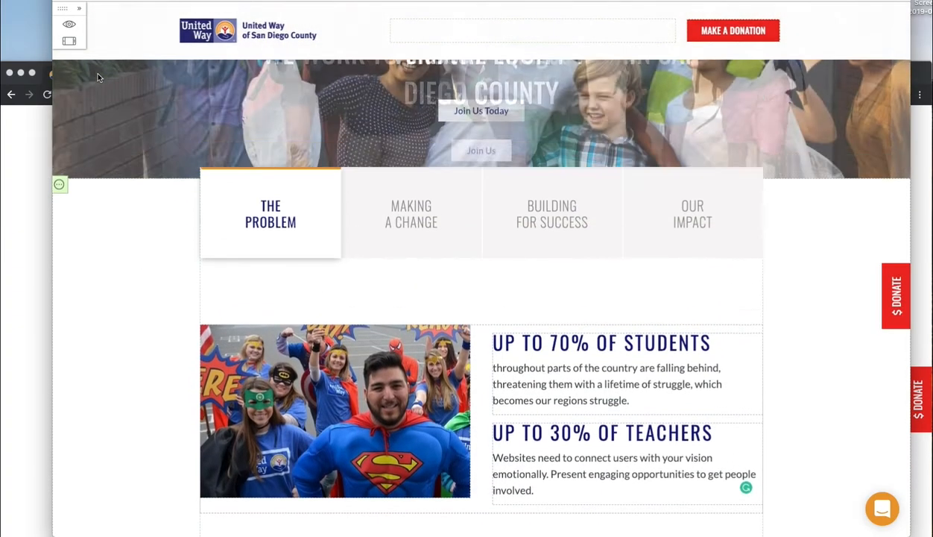
scroll(116, 115, "up", 3)
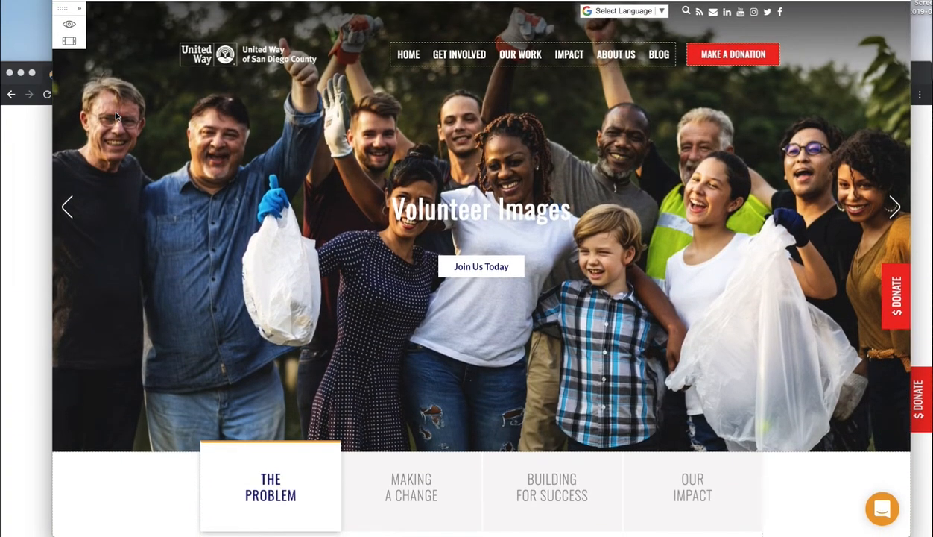